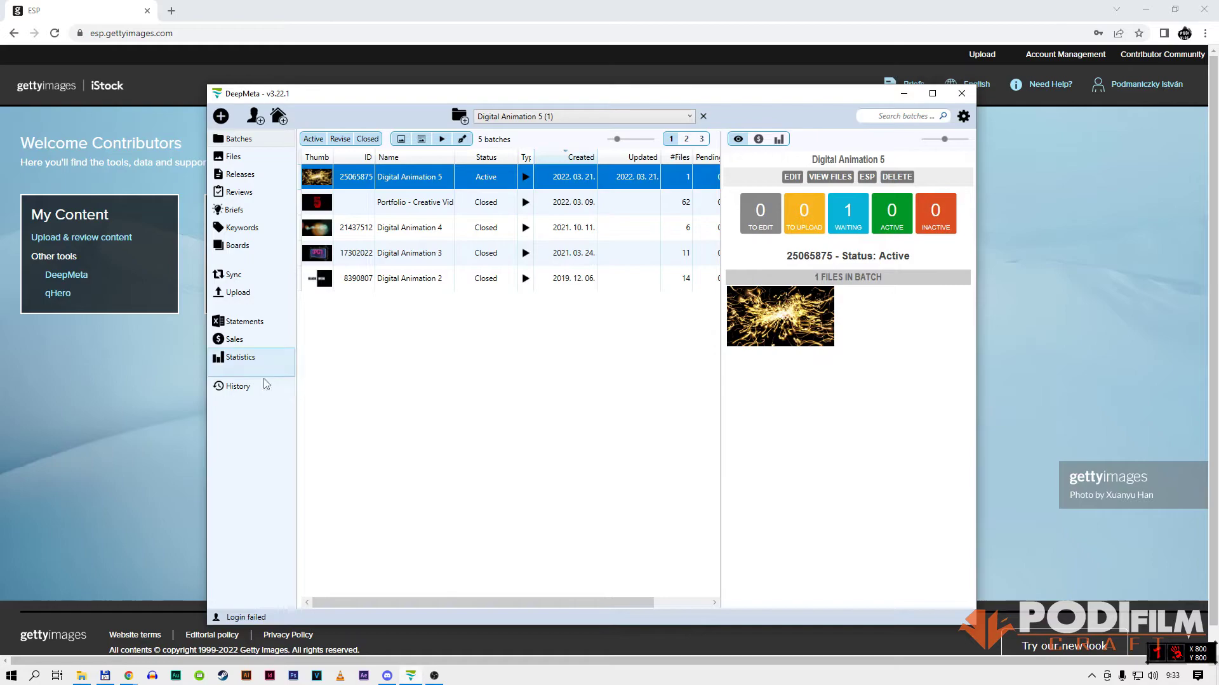
Step: Switch to the browser showing the ESP contributor site and highlight its web address
{"action": "left_click", "coordinate": [166, 420]}
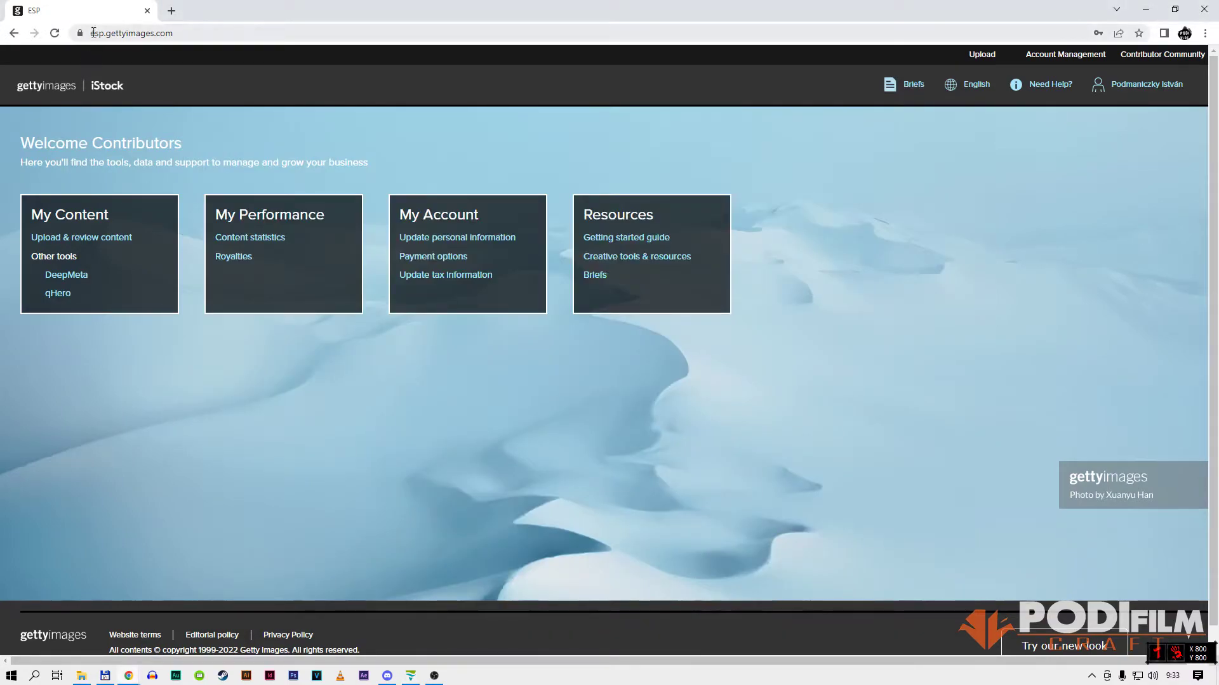
{"action": "left_click_drag", "start_coordinate": [91, 32], "coordinate": [182, 35]}
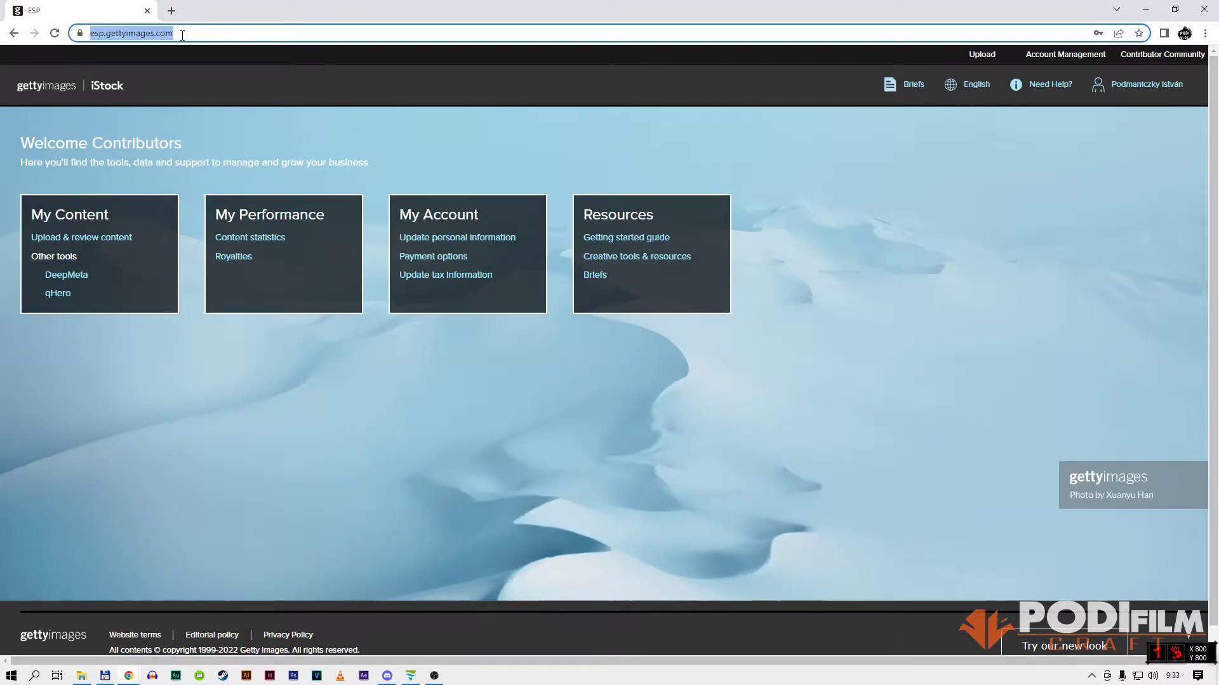
{"action": "left_click", "coordinate": [179, 34]}
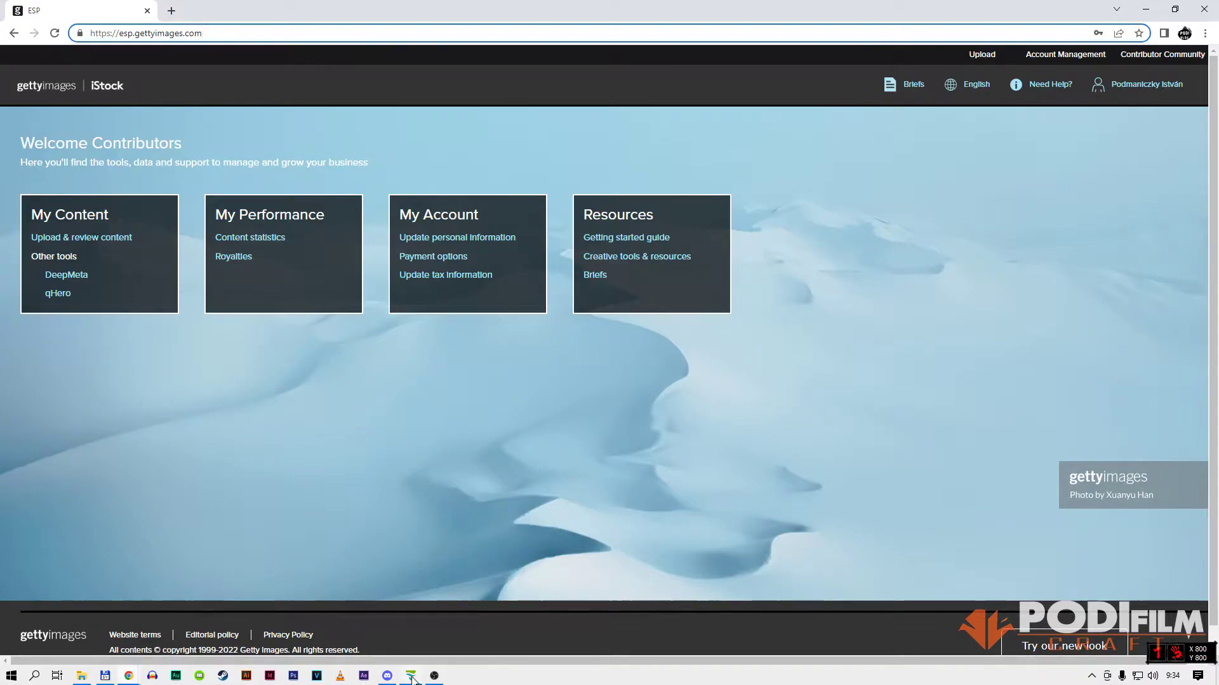
Step: Switch to DeepMeta, review the ESP login credentials in its preferences, and close them without changes
{"action": "mouse_move", "coordinate": [411, 679]}
{"action": "left_click", "coordinate": [413, 609]}
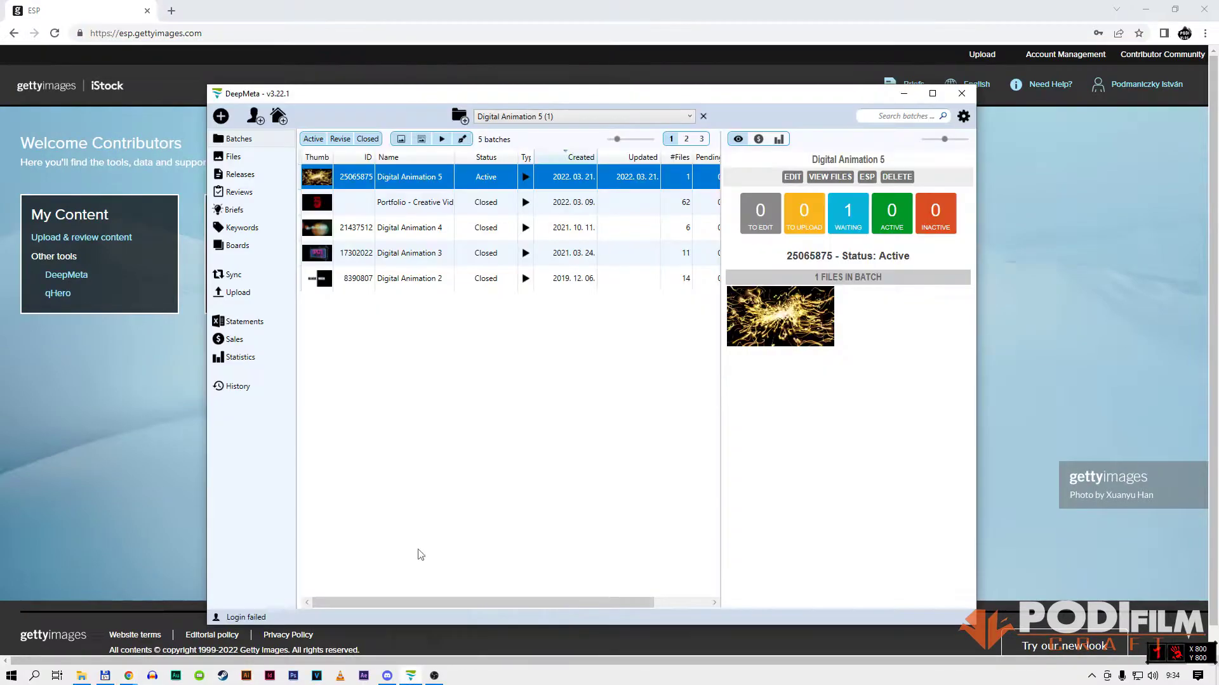
{"action": "left_click_drag", "start_coordinate": [319, 100], "coordinate": [292, 95]}
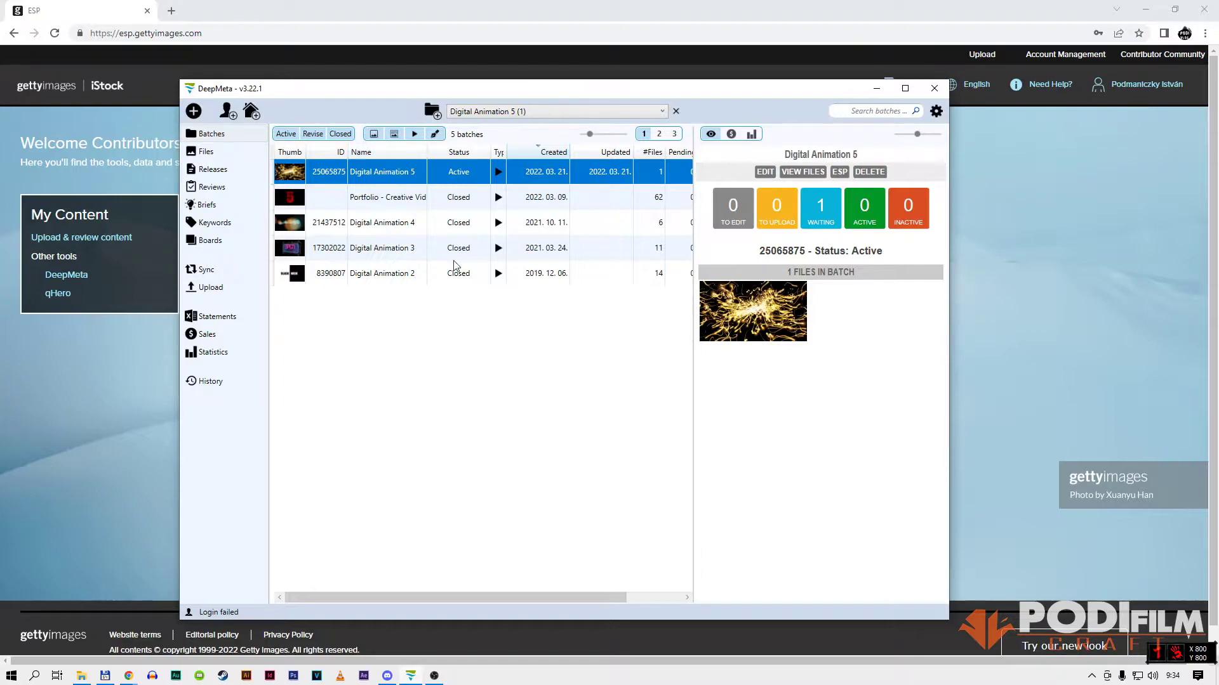
{"action": "left_click", "coordinate": [213, 613]}
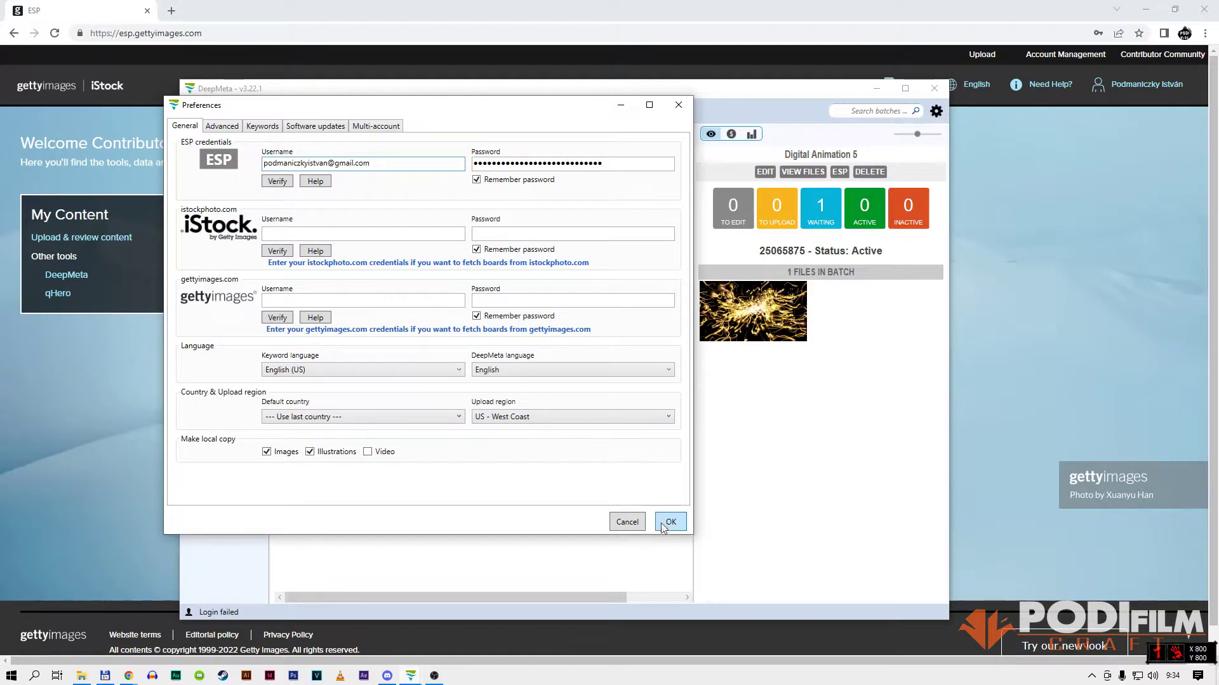
{"action": "left_click", "coordinate": [678, 105]}
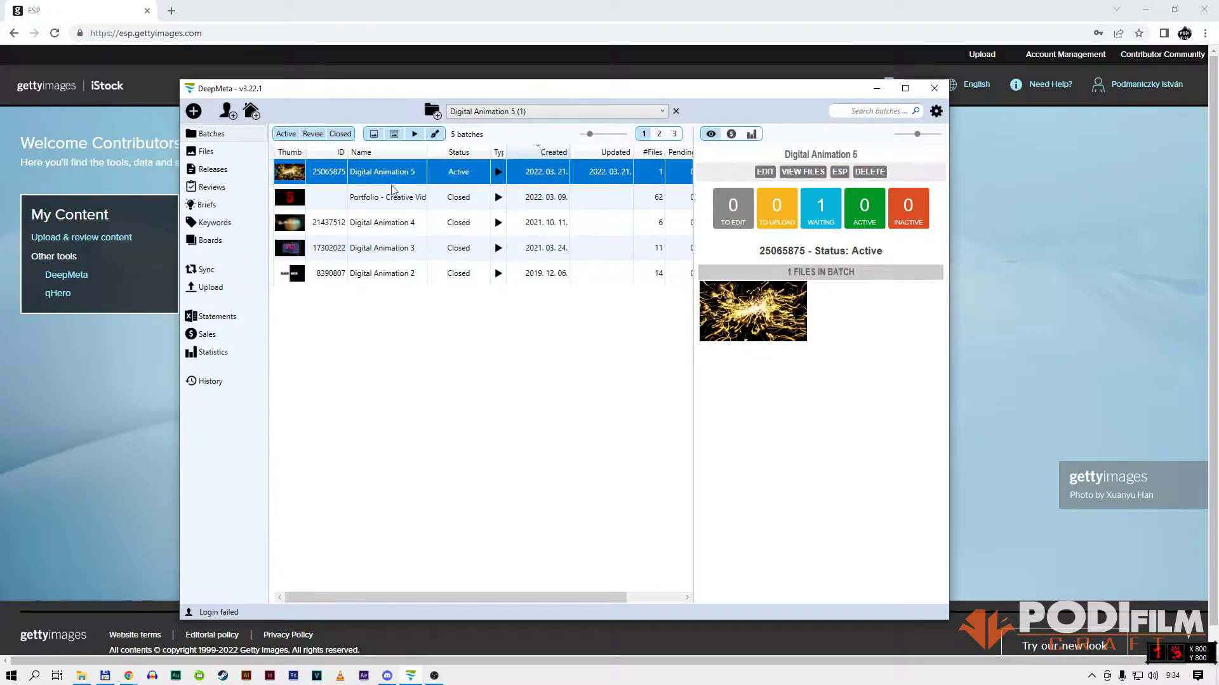
{"action": "mouse_move", "coordinate": [360, 89]}
{"action": "left_mouse_down"}
{"action": "mouse_move", "coordinate": [444, 84]}
{"action": "mouse_move", "coordinate": [361, 94]}
{"action": "left_mouse_up"}
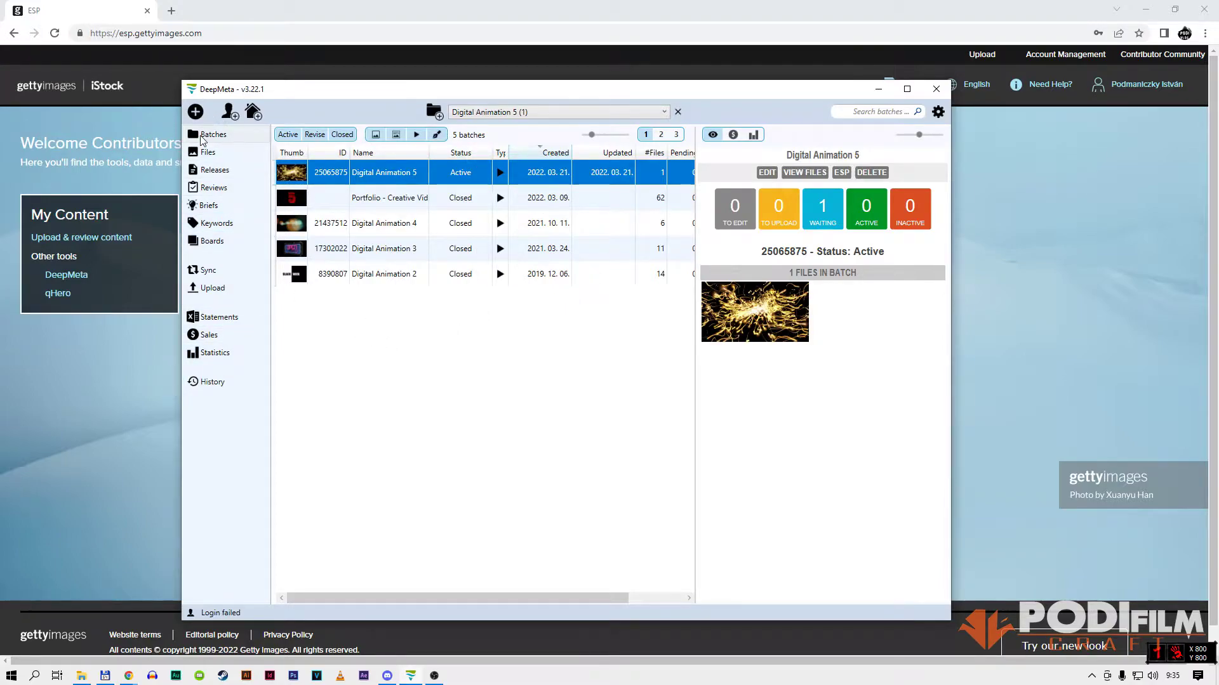
Step: Show the list of available batches in the batch selector and close it, keeping the current batch
{"action": "left_click", "coordinate": [659, 114]}
{"action": "left_click", "coordinate": [632, 91]}
{"action": "left_click", "coordinate": [664, 111]}
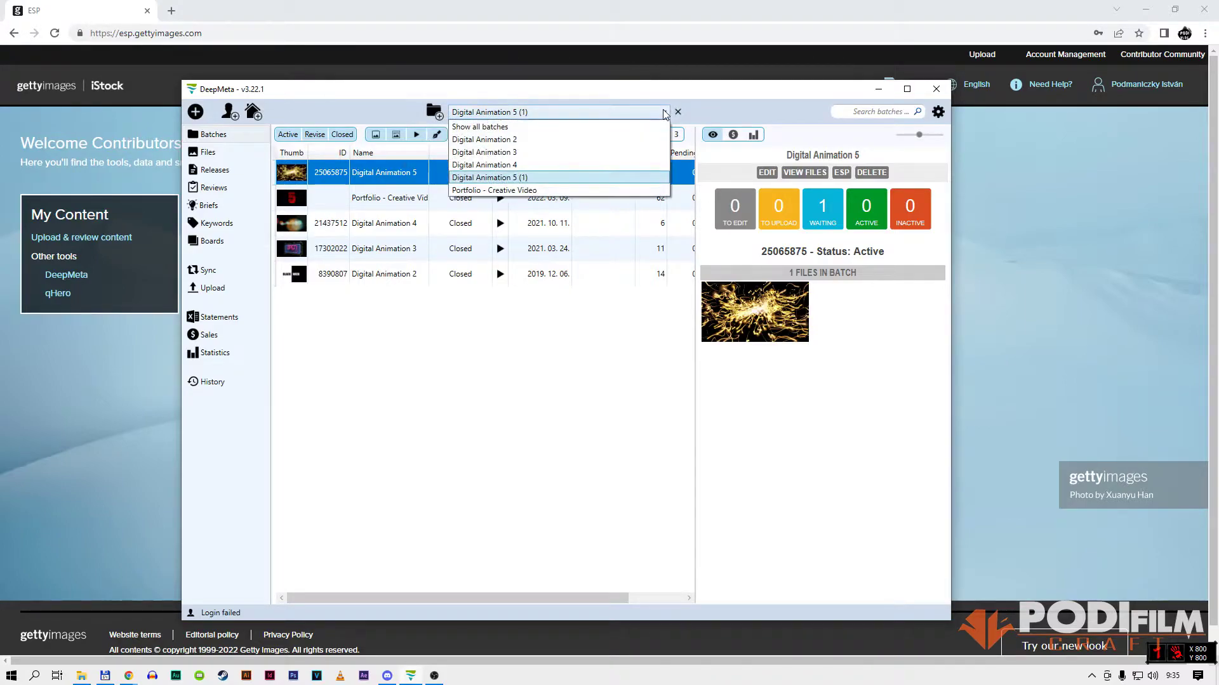
{"action": "left_click", "coordinate": [665, 113]}
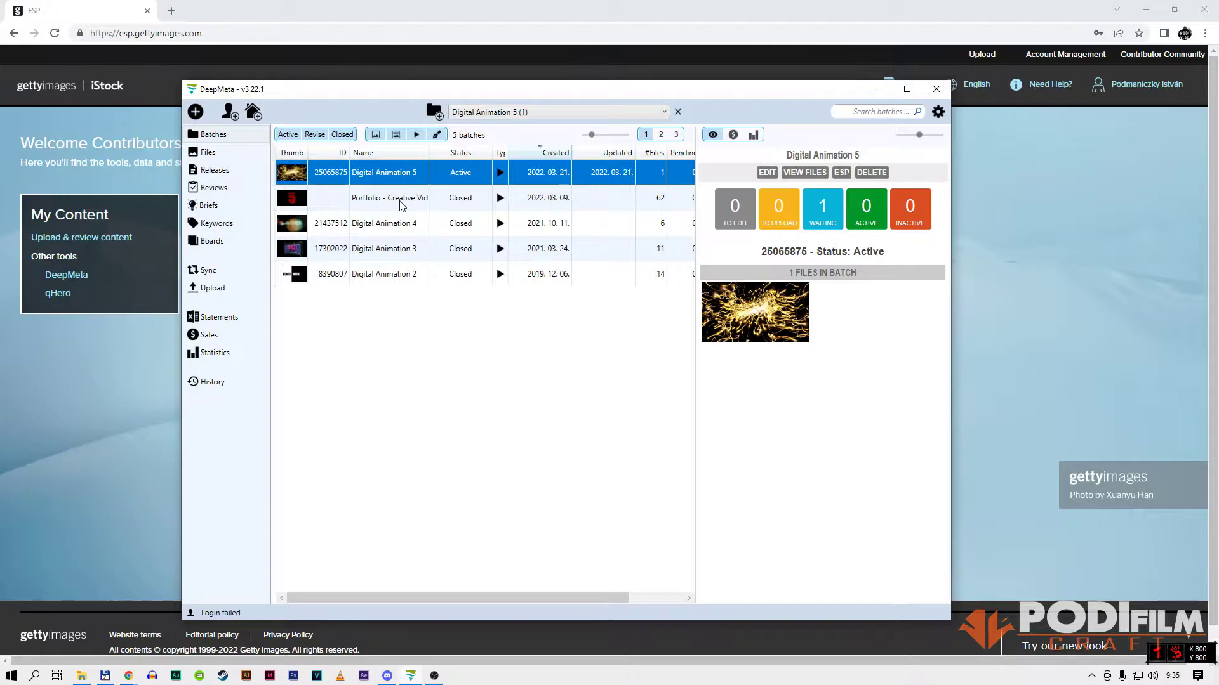
Step: Preview the files in the closed batches, comparing Digital Animation 2, 3 and 4 and Portfolio - Creative Video
{"action": "left_click", "coordinate": [455, 207]}
{"action": "left_click", "coordinate": [450, 230]}
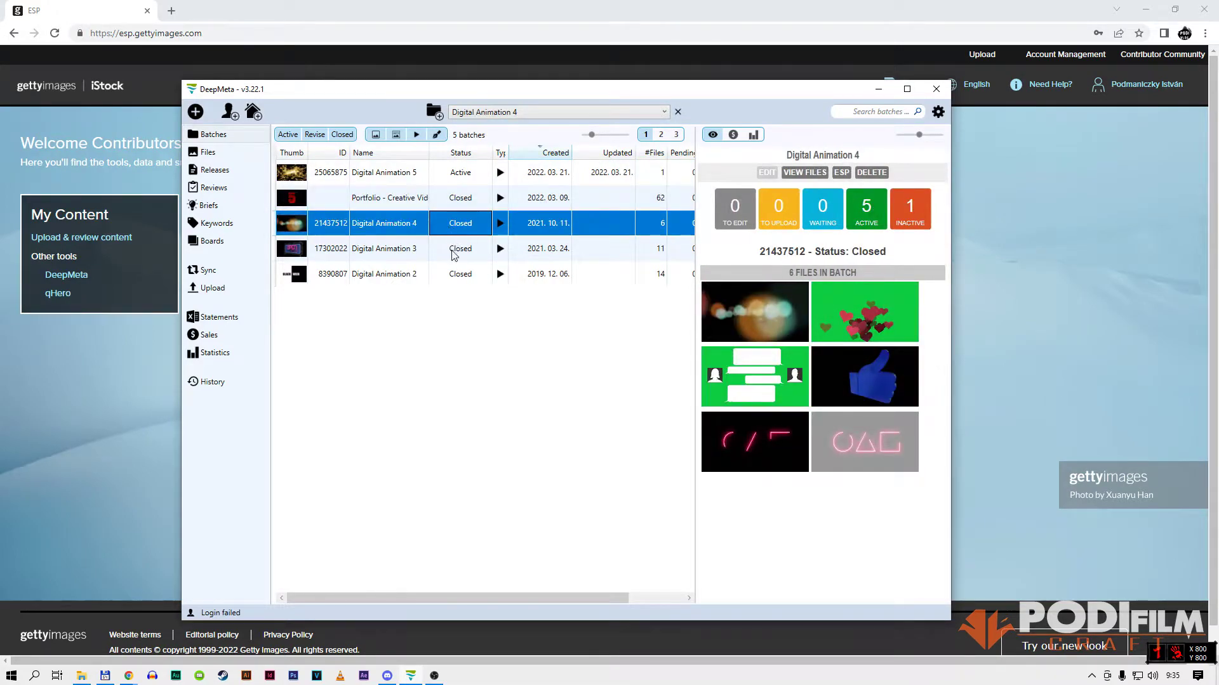
{"action": "left_click", "coordinate": [457, 255]}
{"action": "left_click", "coordinate": [459, 279]}
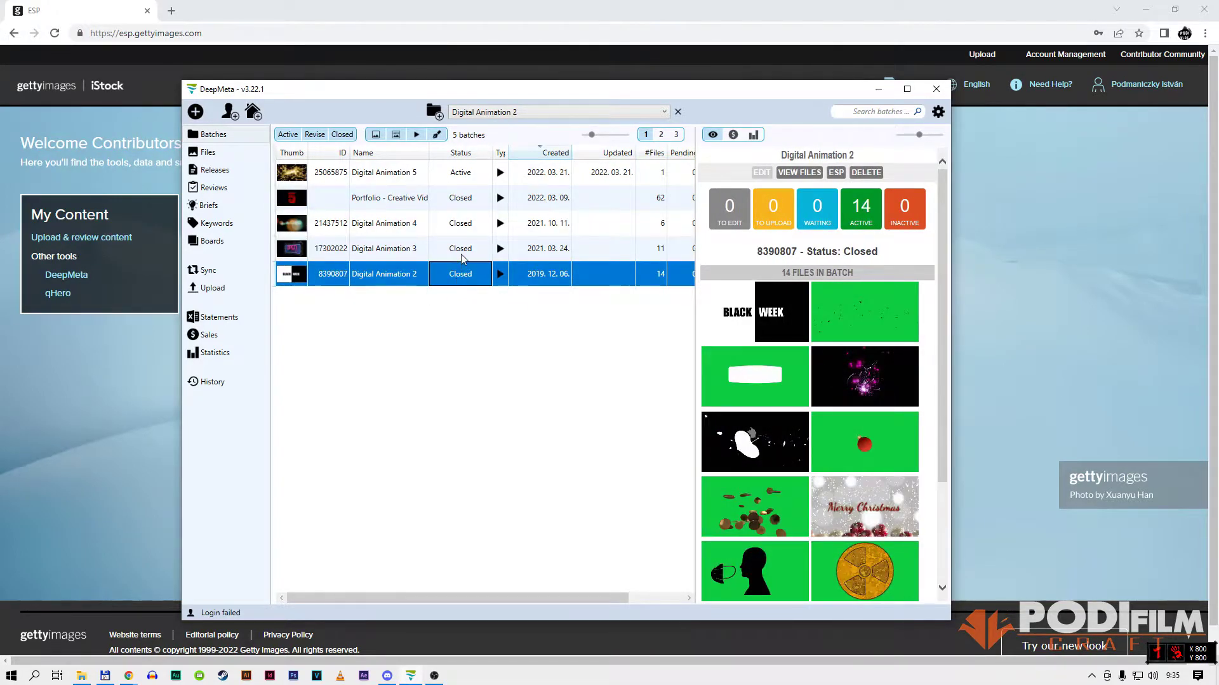
{"action": "left_click", "coordinate": [462, 257]}
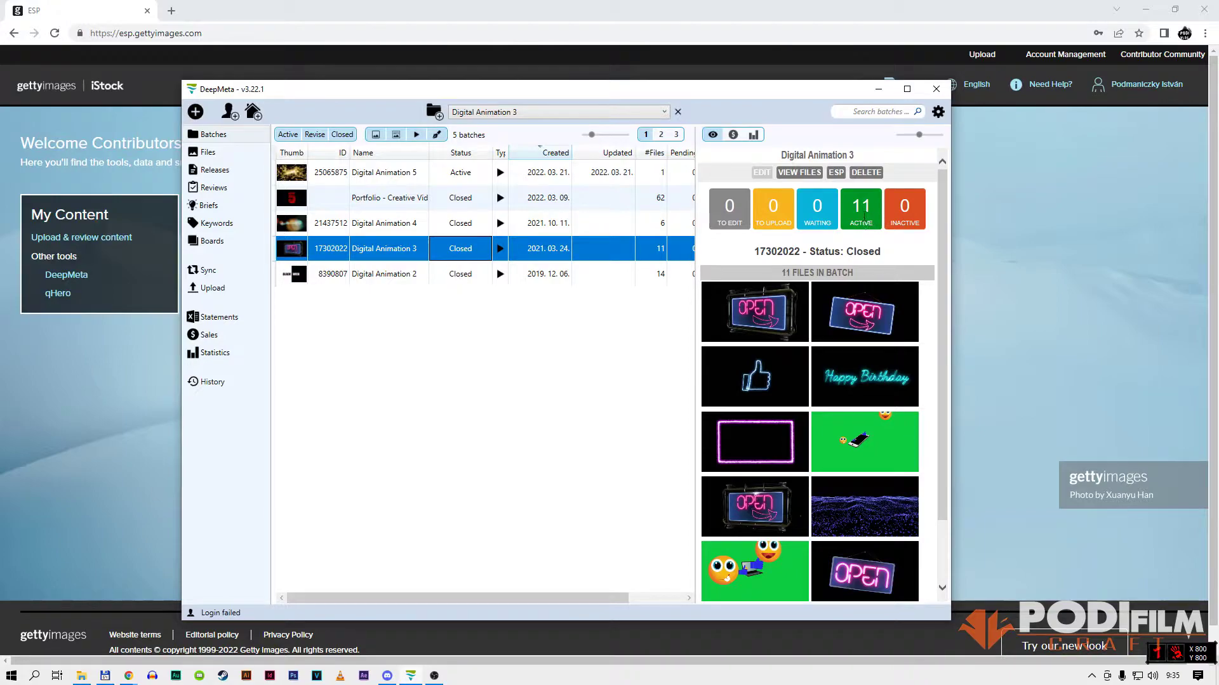
{"action": "mouse_move", "coordinate": [941, 246]}
{"action": "left_mouse_down"}
{"action": "mouse_move", "coordinate": [939, 292]}
{"action": "mouse_move", "coordinate": [938, 228]}
{"action": "left_mouse_up"}
{"action": "left_click", "coordinate": [395, 222]}
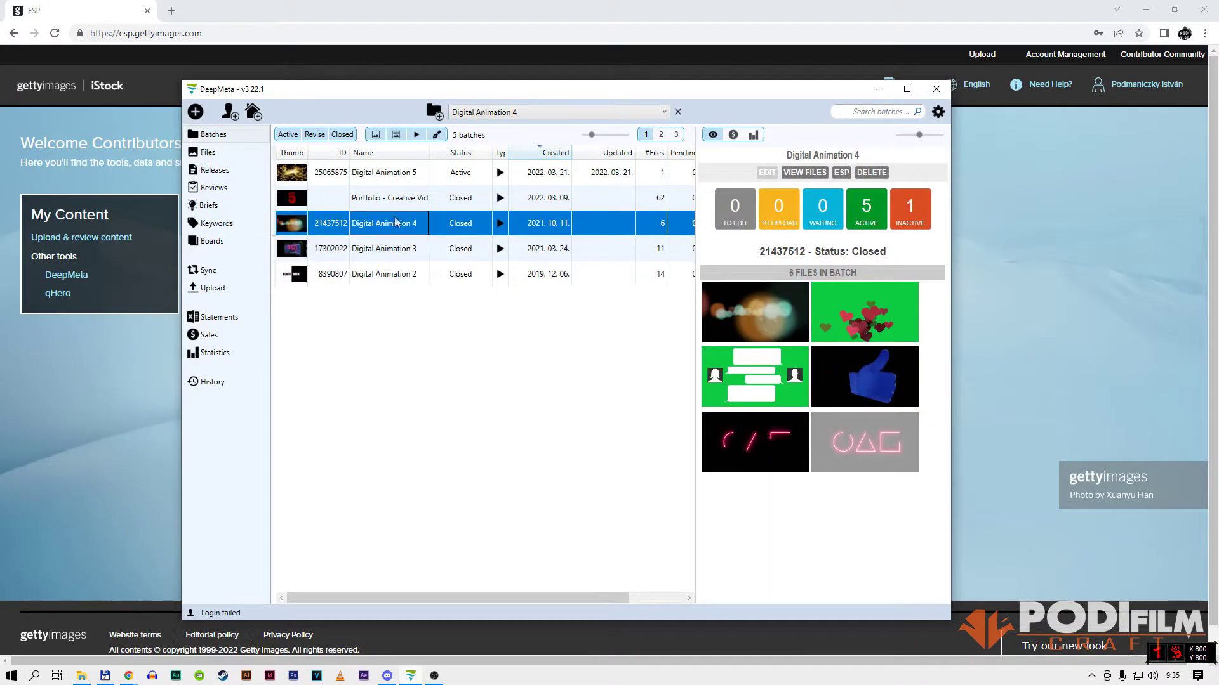
{"action": "left_click", "coordinate": [385, 203]}
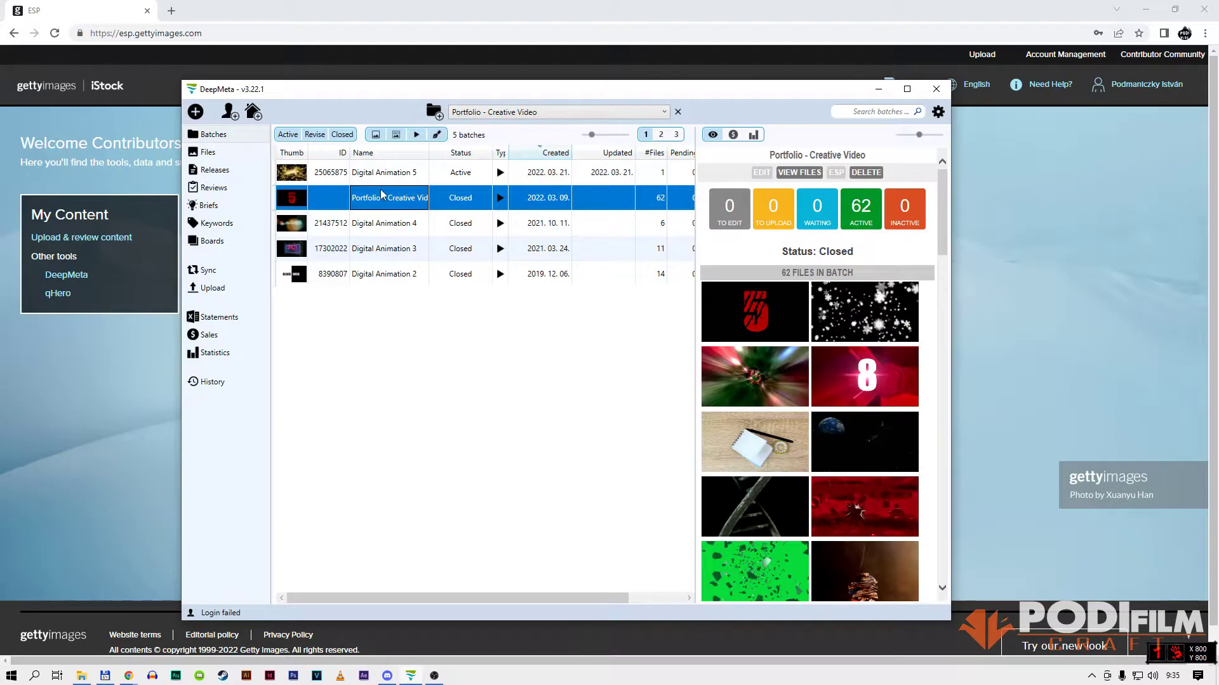
{"action": "left_click", "coordinate": [389, 276]}
{"action": "mouse_move", "coordinate": [942, 273]}
{"action": "left_mouse_down"}
{"action": "mouse_move", "coordinate": [934, 395]}
{"action": "mouse_move", "coordinate": [928, 268]}
{"action": "left_mouse_up"}
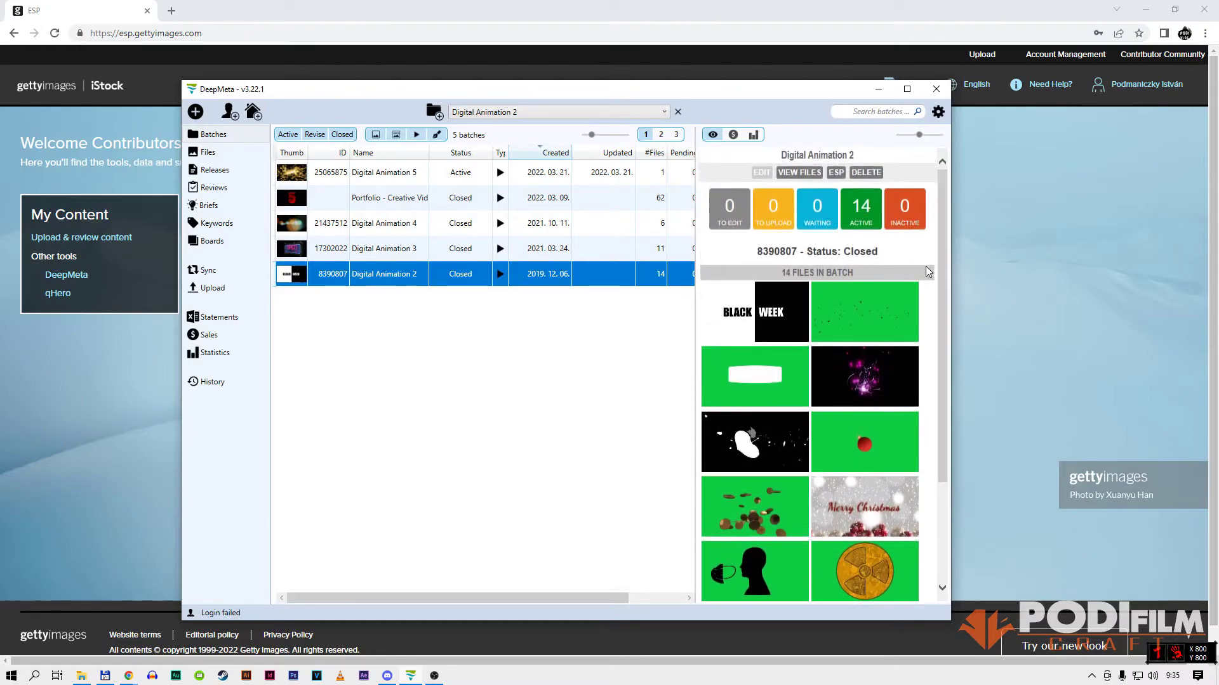
{"action": "left_click", "coordinate": [452, 250]}
{"action": "left_click", "coordinate": [367, 229]}
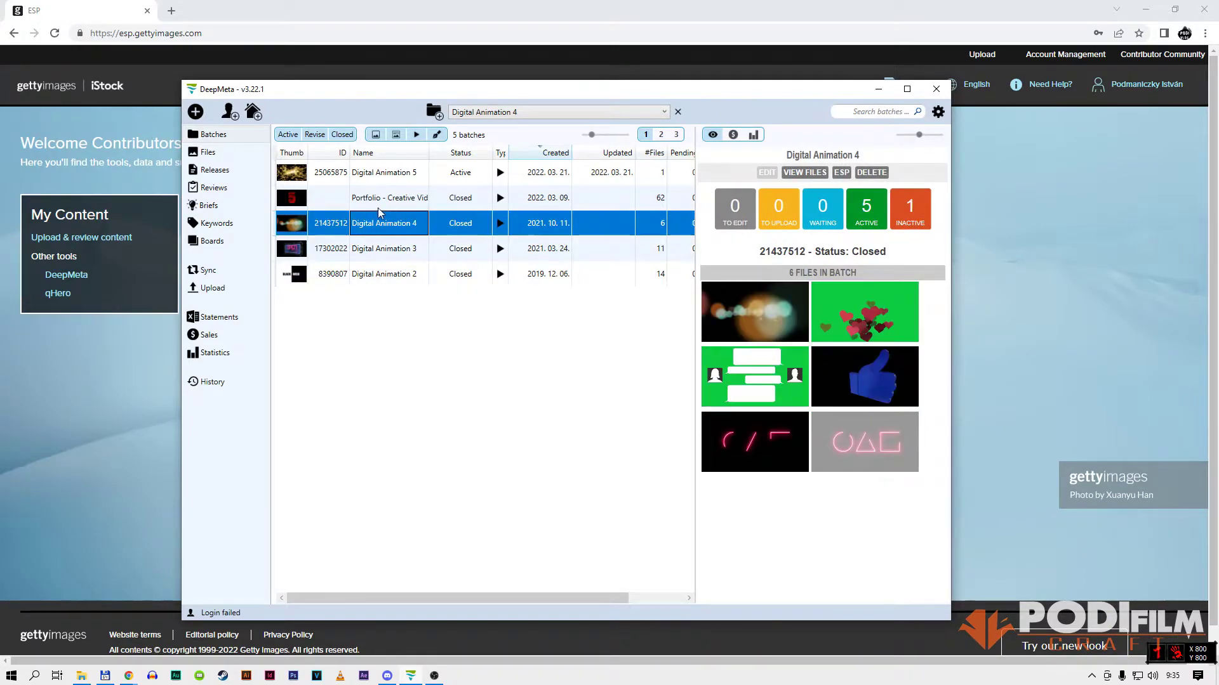
Step: Look through all file thumbnails of the Portfolio - Creative Video batch
{"action": "left_click", "coordinate": [375, 202]}
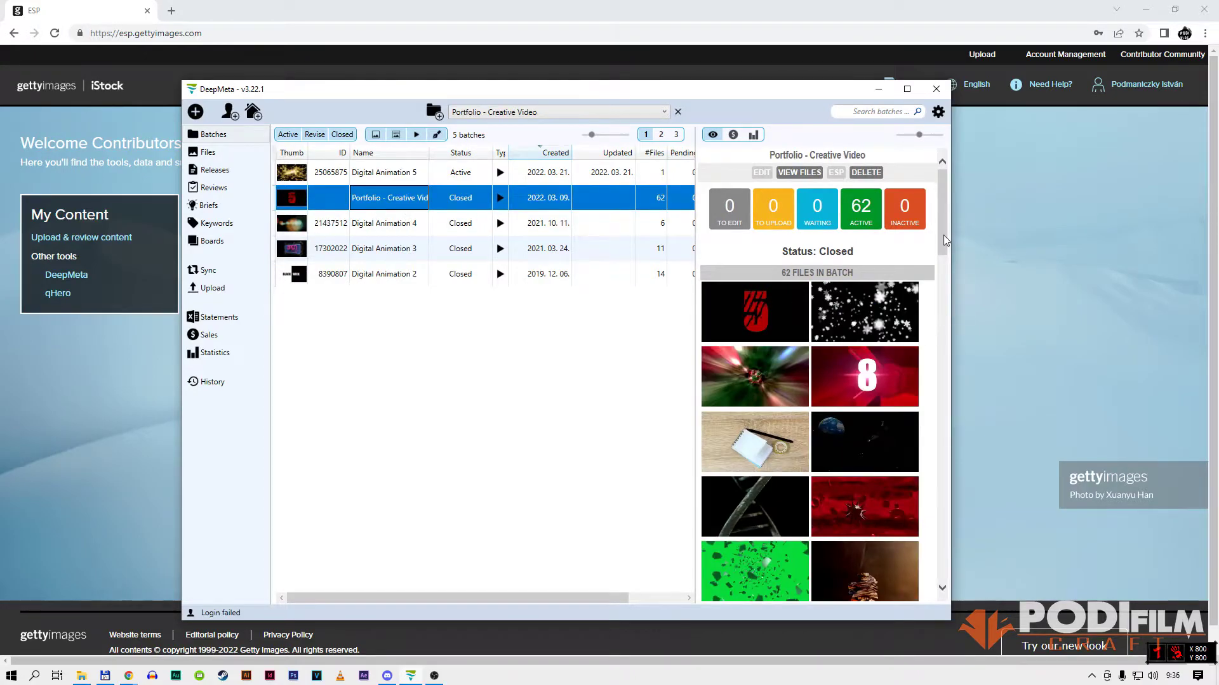
{"action": "scroll", "coordinate": [920, 417], "scroll_direction": "down", "scroll_amount": 10}
{"action": "scroll", "coordinate": [921, 417], "scroll_direction": "down", "scroll_amount": 6}
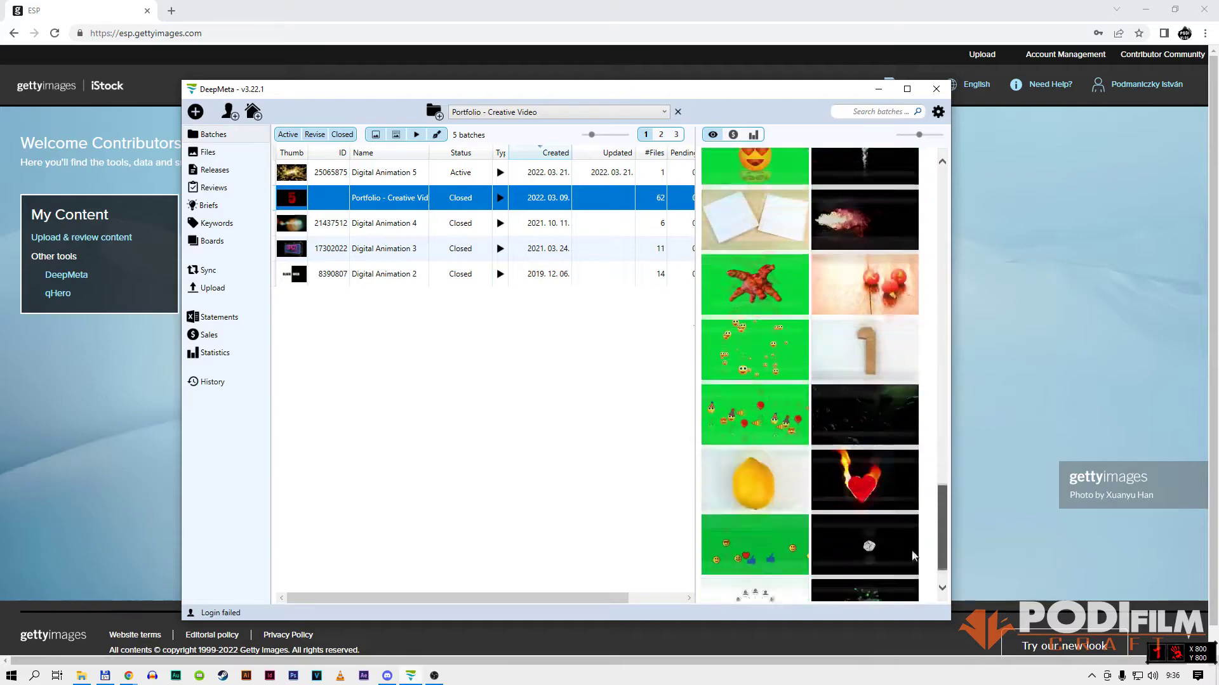
{"action": "scroll", "coordinate": [904, 265], "scroll_direction": "up", "scroll_amount": 14}
{"action": "scroll", "coordinate": [904, 265], "scroll_direction": "up", "scroll_amount": 3}
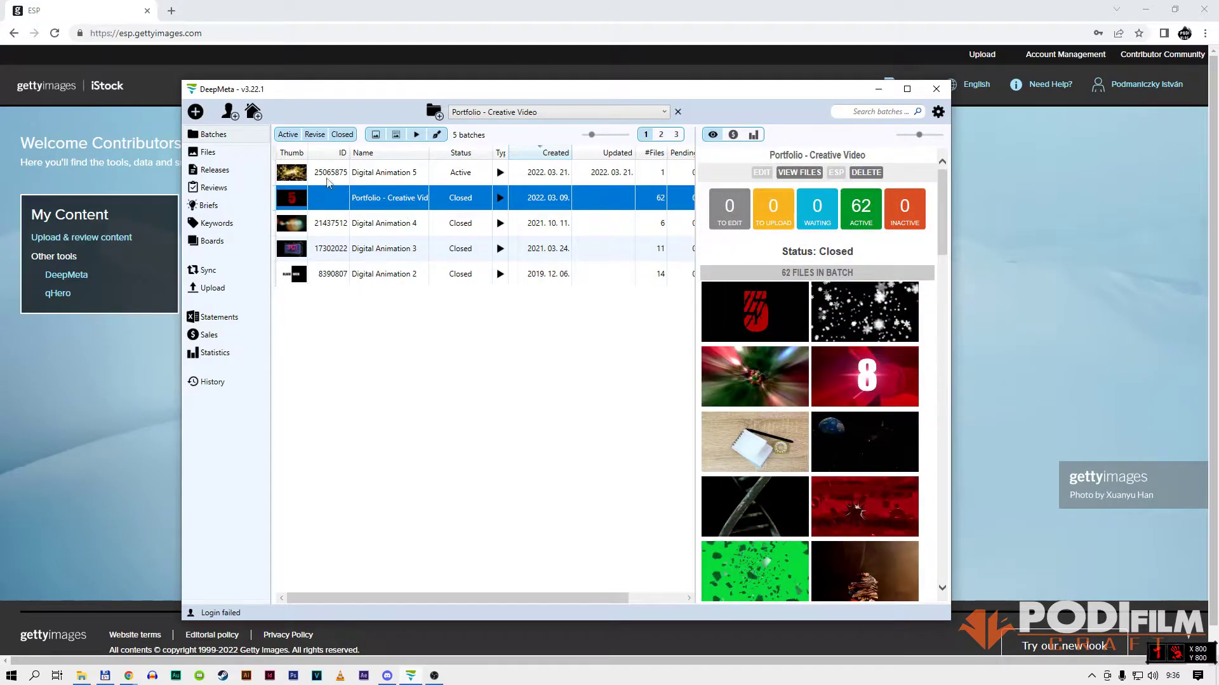
Step: Select the Digital Animation 5 batch and view the Create Batch form without creating a batch
{"action": "left_click", "coordinate": [349, 178]}
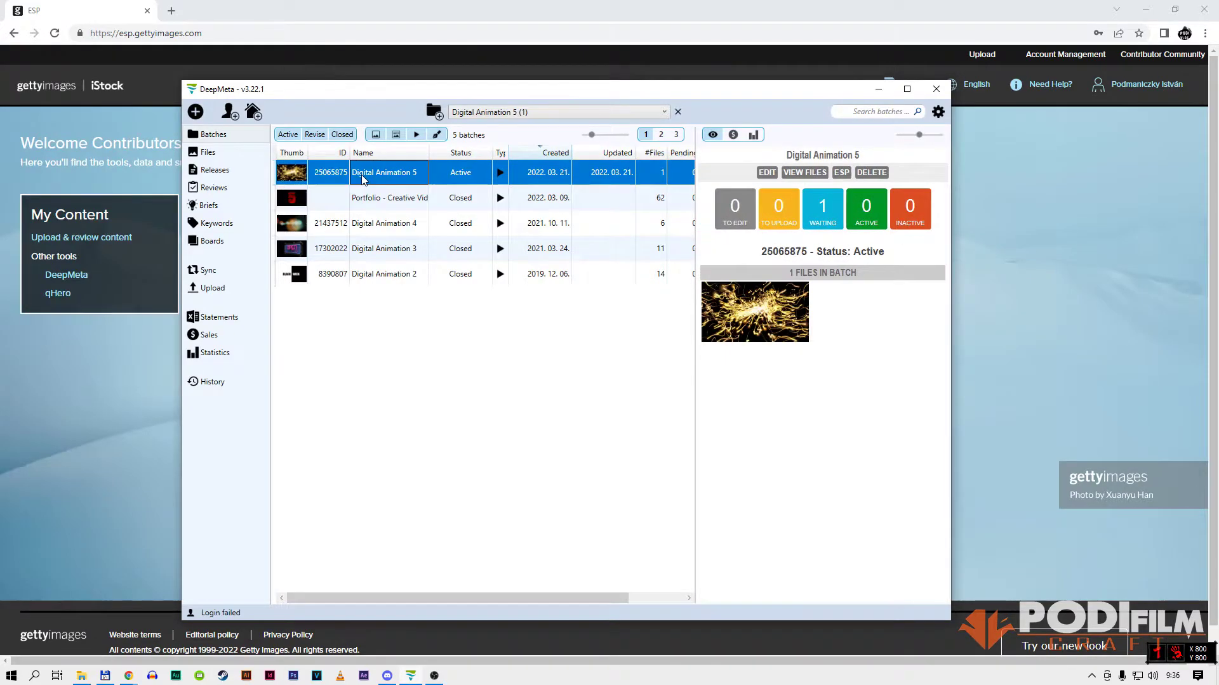
{"action": "left_click", "coordinate": [434, 112]}
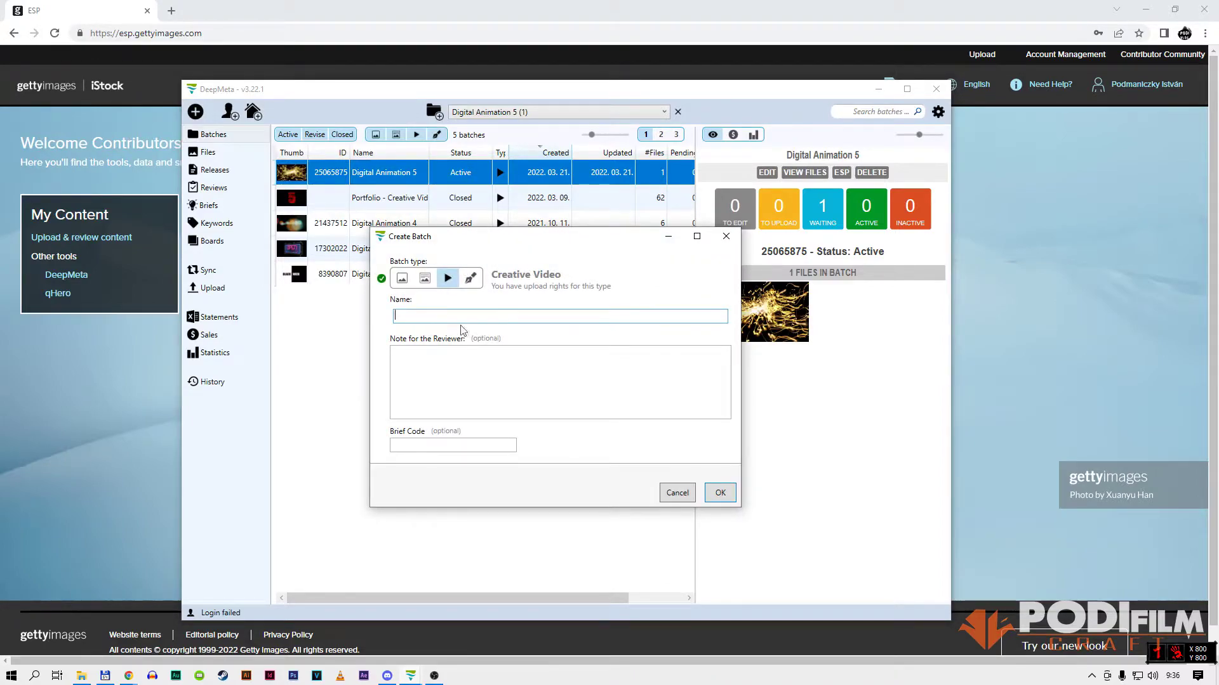
{"action": "left_click", "coordinate": [724, 239]}
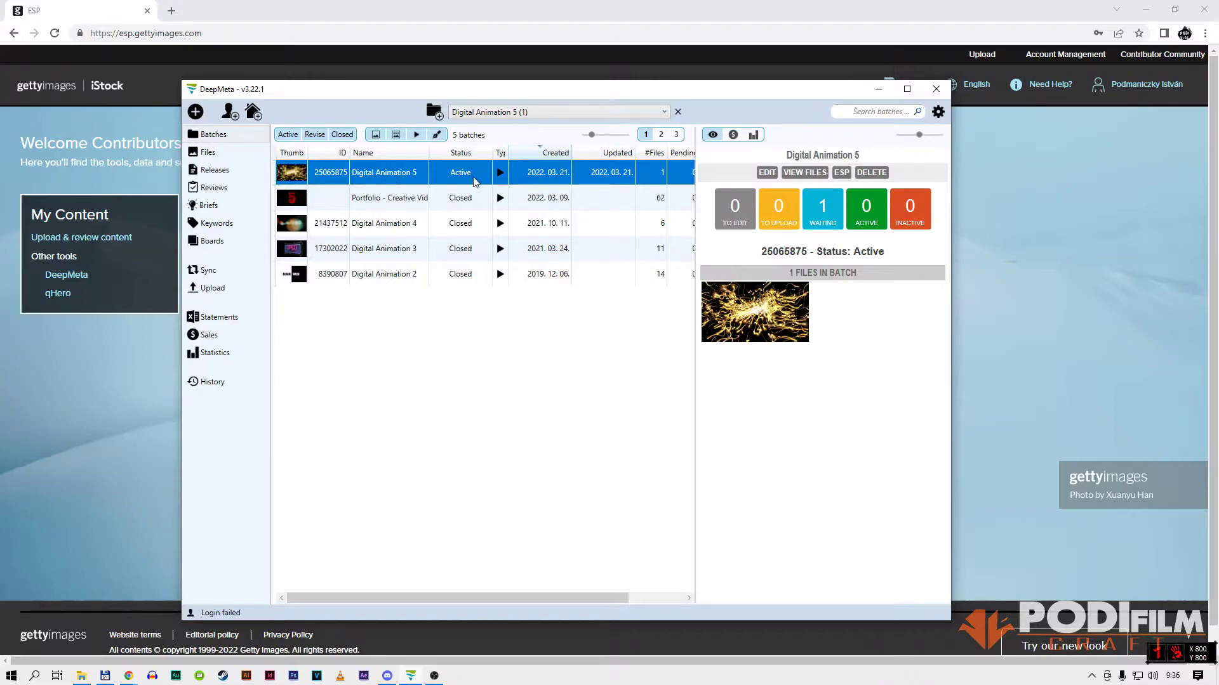
Step: Open the files of the Digital Animation 5 batch and view the details of the yellow electric Light Streaks Background video
{"action": "double_click", "coordinate": [365, 176]}
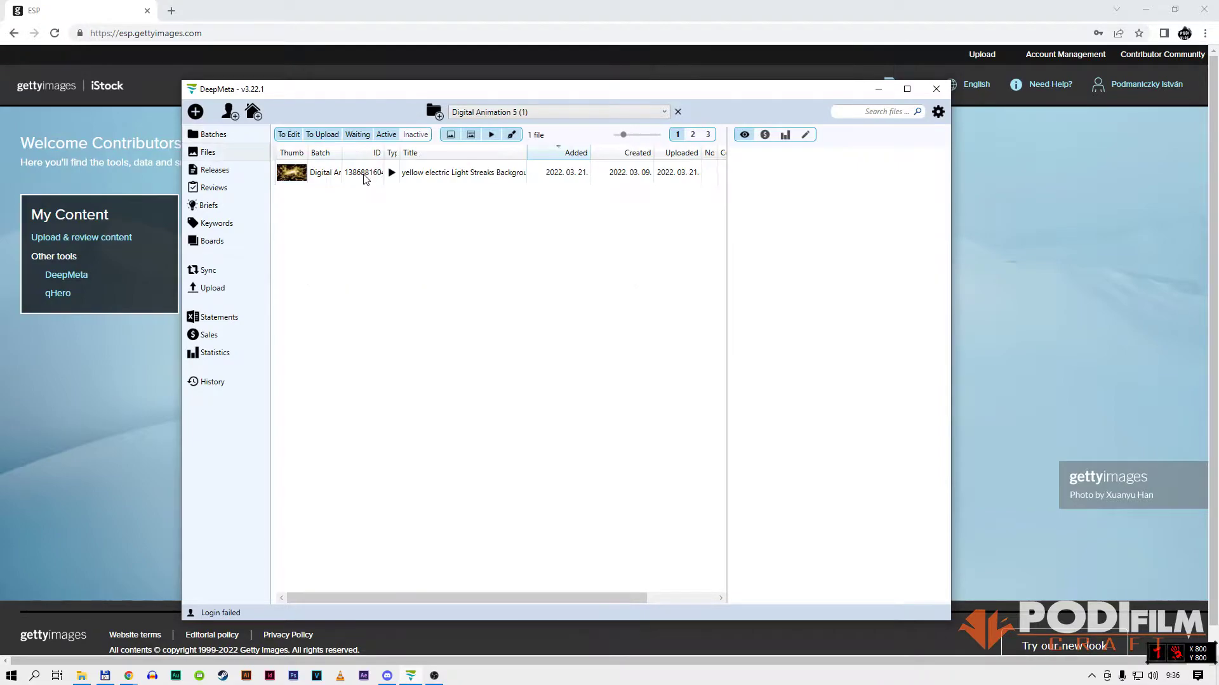
{"action": "left_click", "coordinate": [294, 177]}
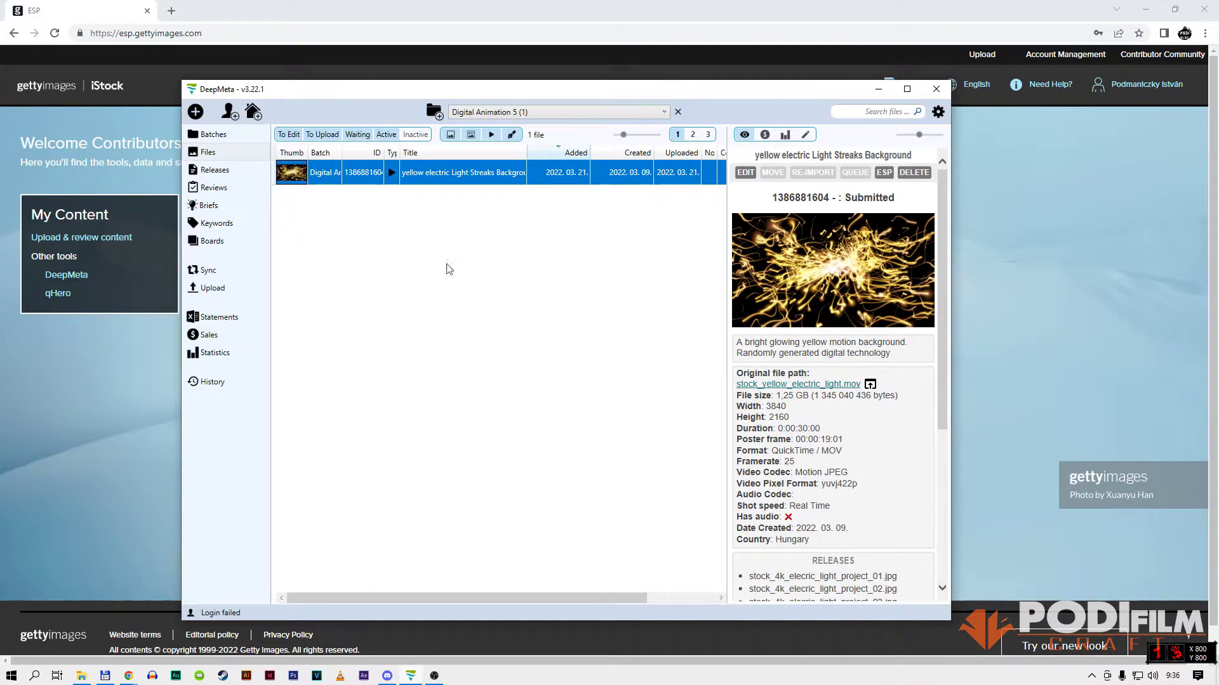
{"action": "left_click_drag", "start_coordinate": [482, 89], "coordinate": [468, 81]}
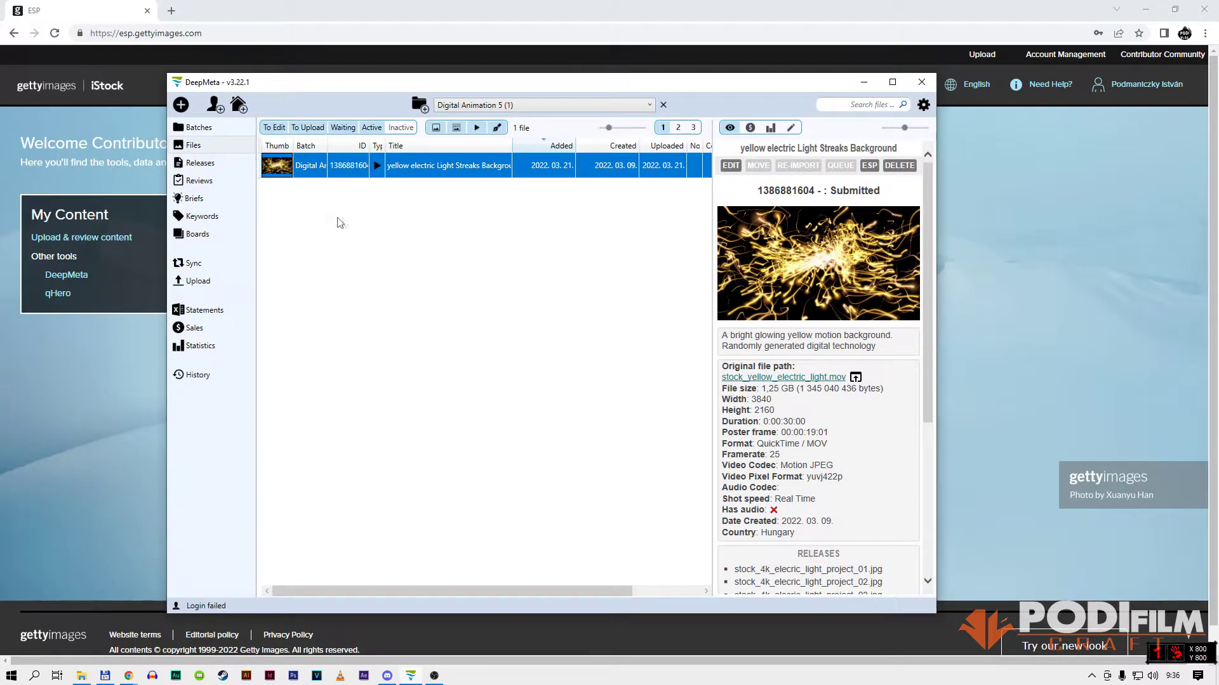
{"action": "left_click_drag", "start_coordinate": [413, 87], "coordinate": [409, 97]}
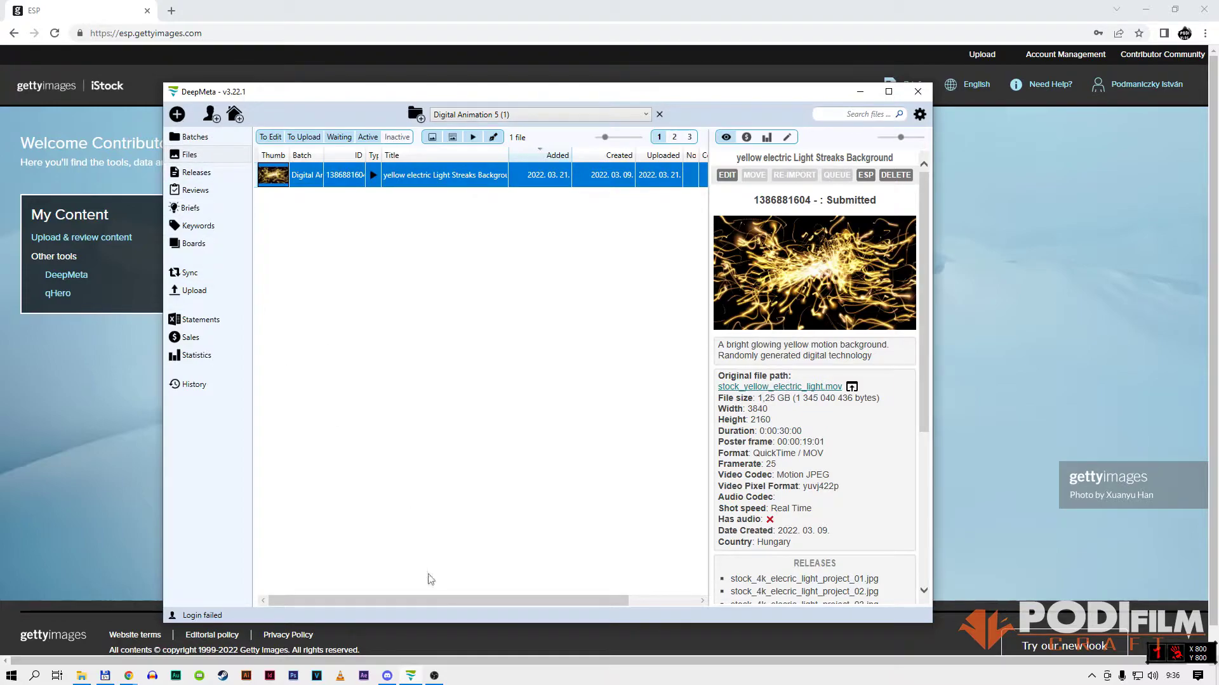
Step: Switch to File Explorer and open the properties of the stock_avatar_02 video in the render folder
{"action": "left_click", "coordinate": [81, 676]}
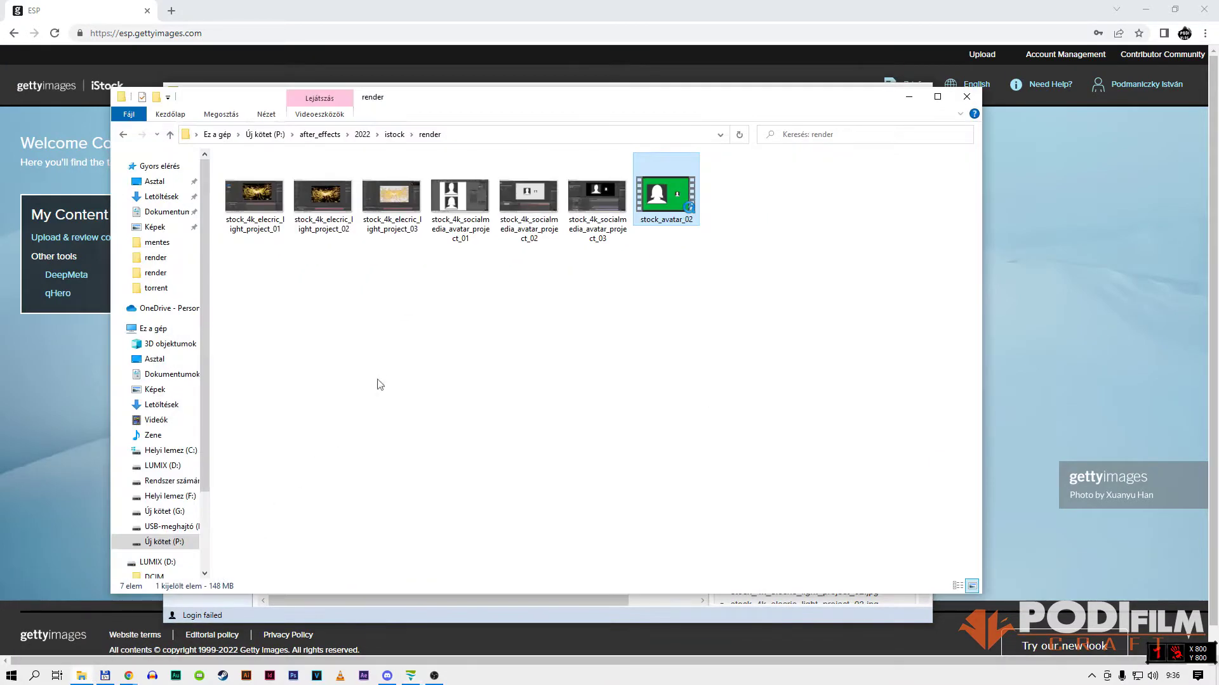
{"action": "left_click", "coordinate": [663, 216], "text": "ctrl"}
{"action": "left_click", "coordinate": [663, 219]}
{"action": "right_click", "coordinate": [663, 219]}
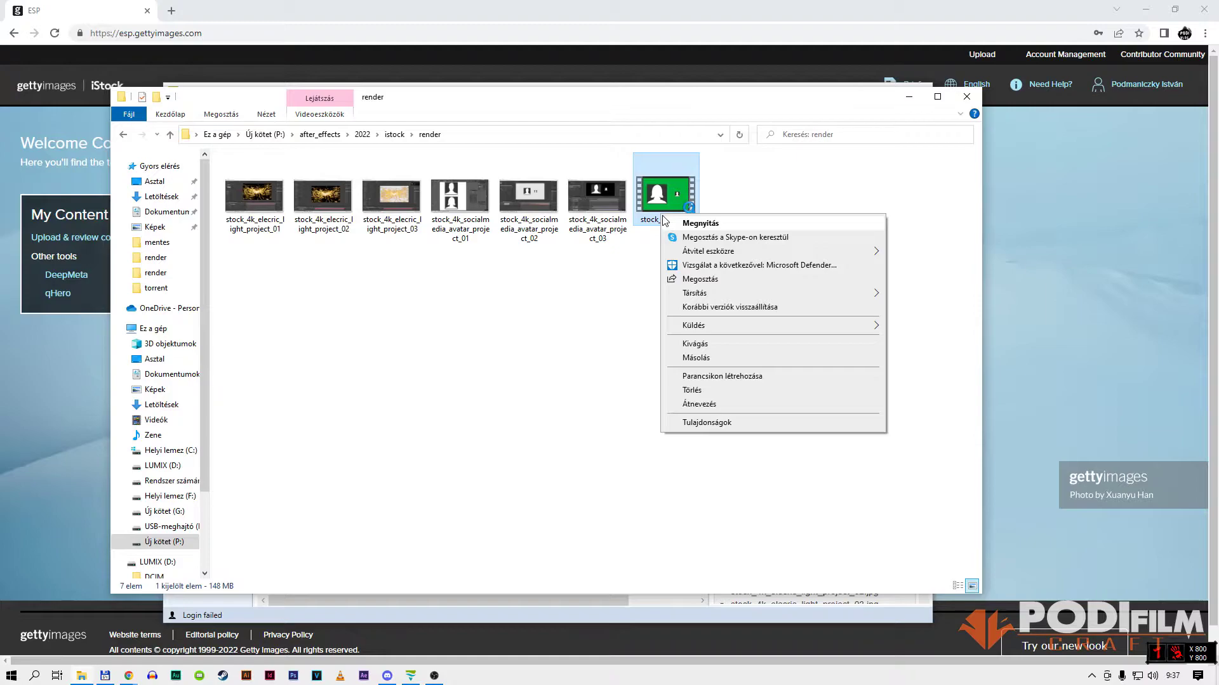
{"action": "left_click", "coordinate": [694, 431]}
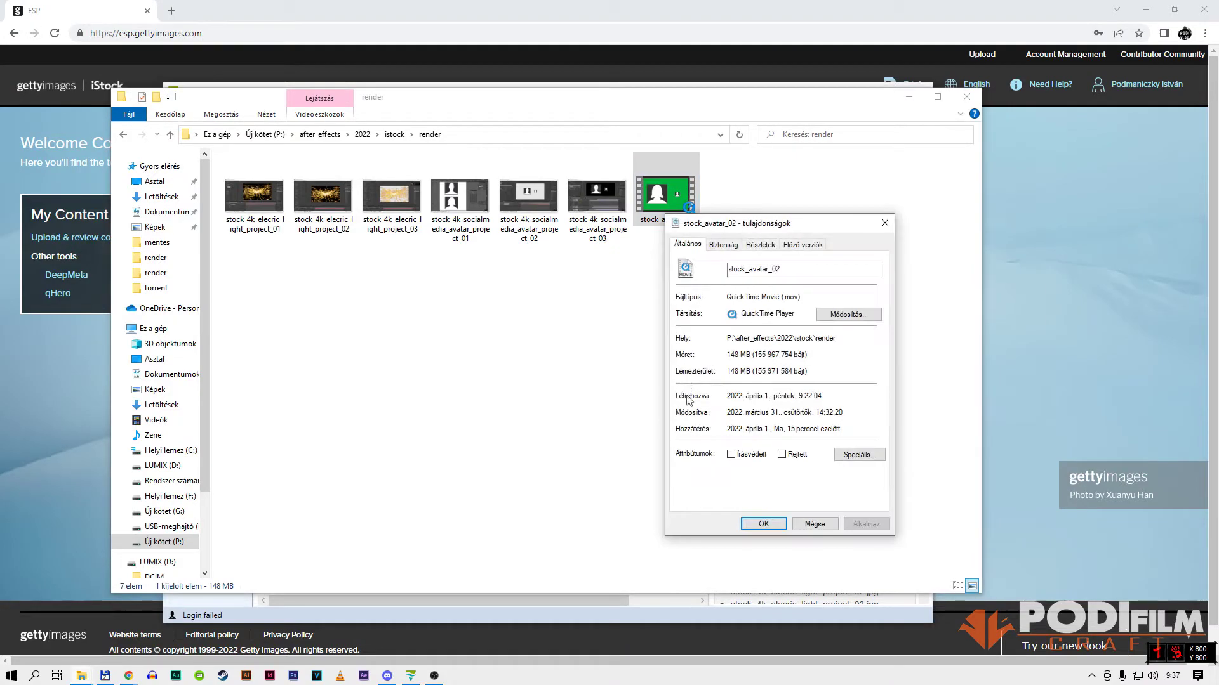
Step: Check the frame width, frame height and frame rate in the video's detailed properties, and close them
{"action": "left_click", "coordinate": [760, 244]}
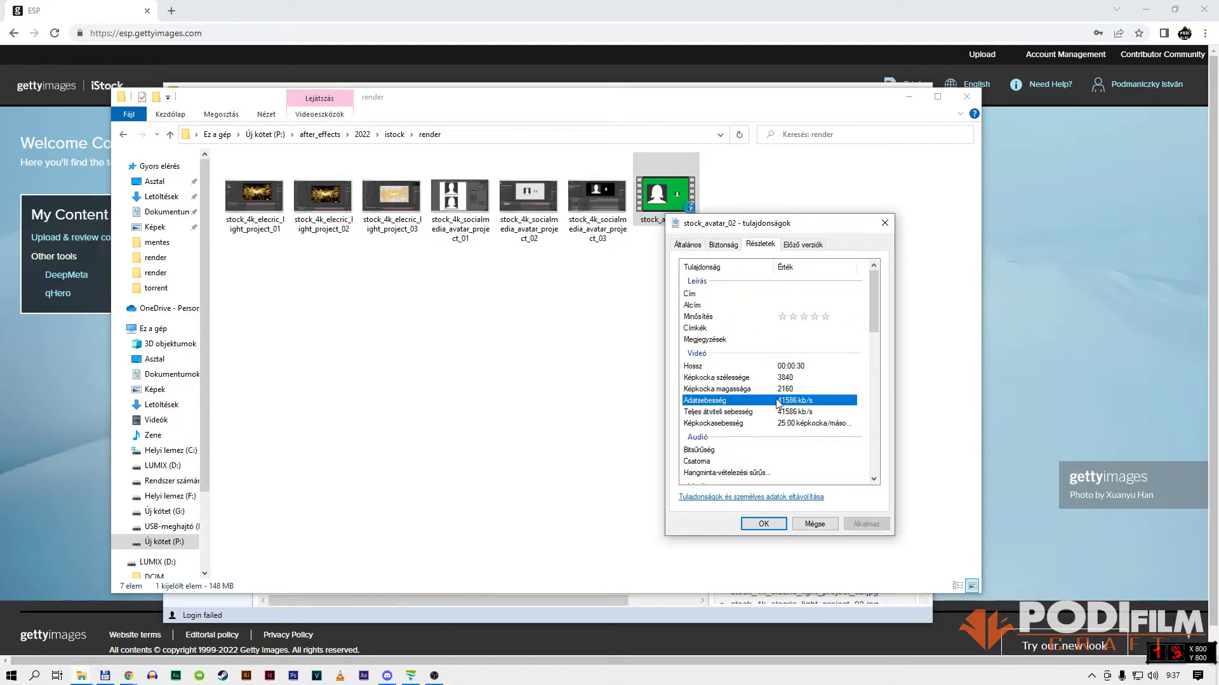
{"action": "left_click", "coordinate": [771, 380]}
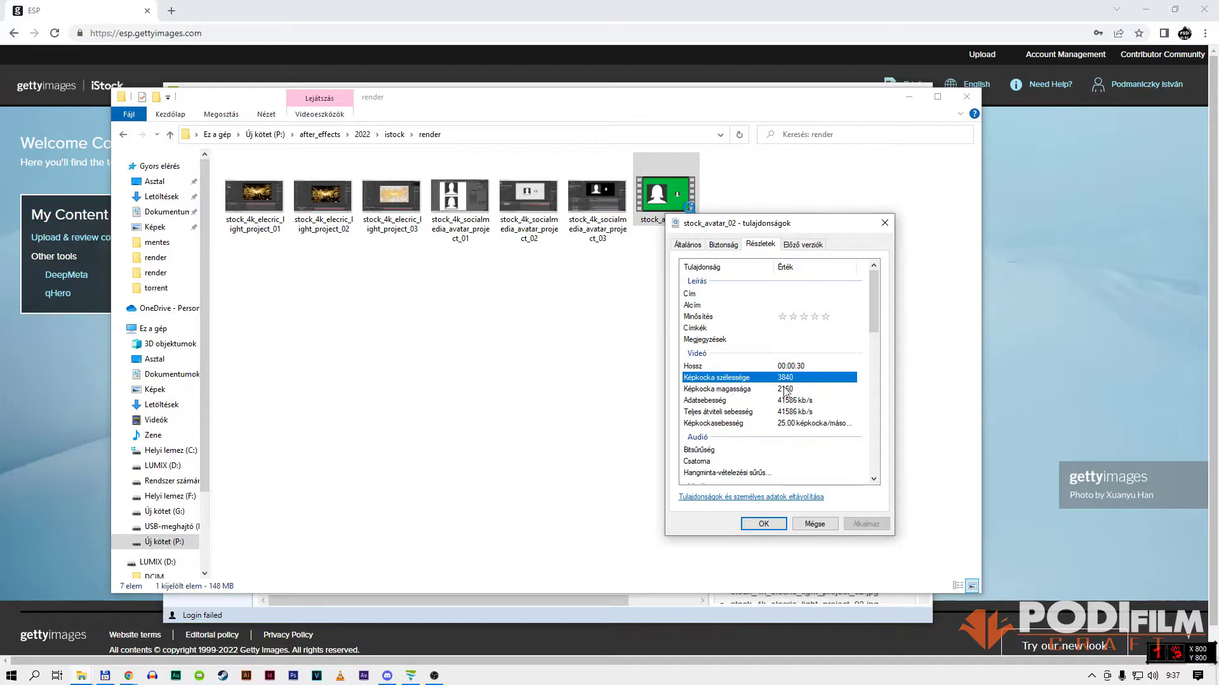
{"action": "left_click", "coordinate": [783, 391]}
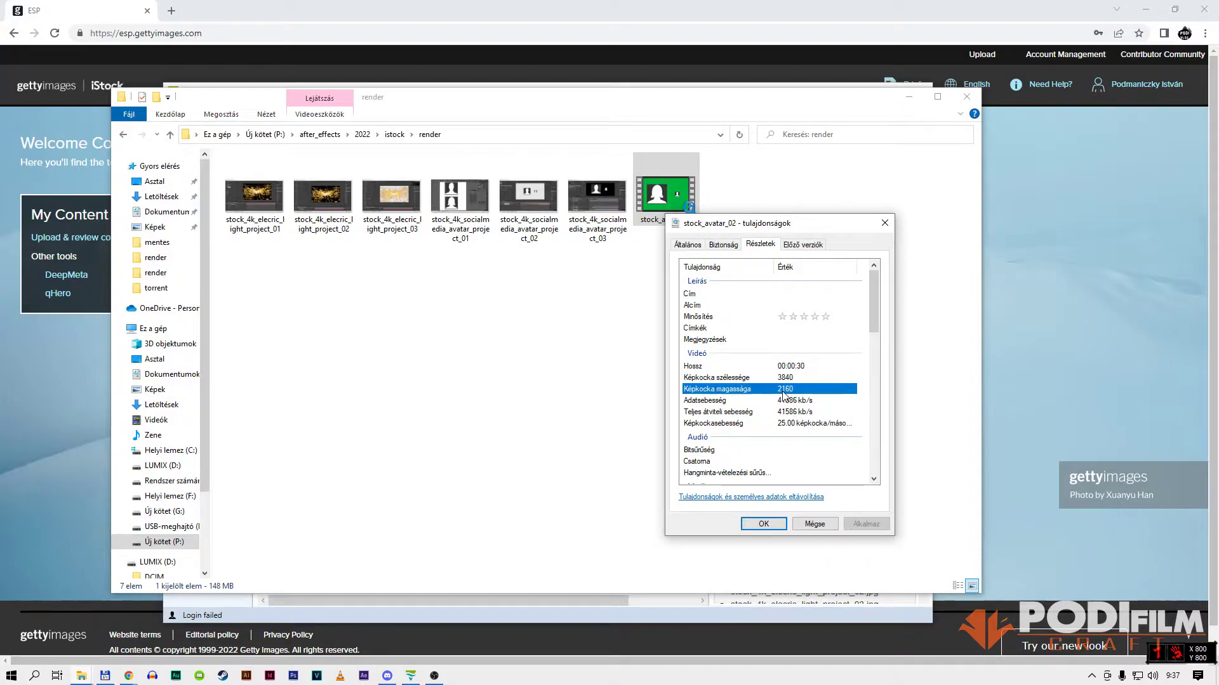
{"action": "left_click", "coordinate": [783, 424]}
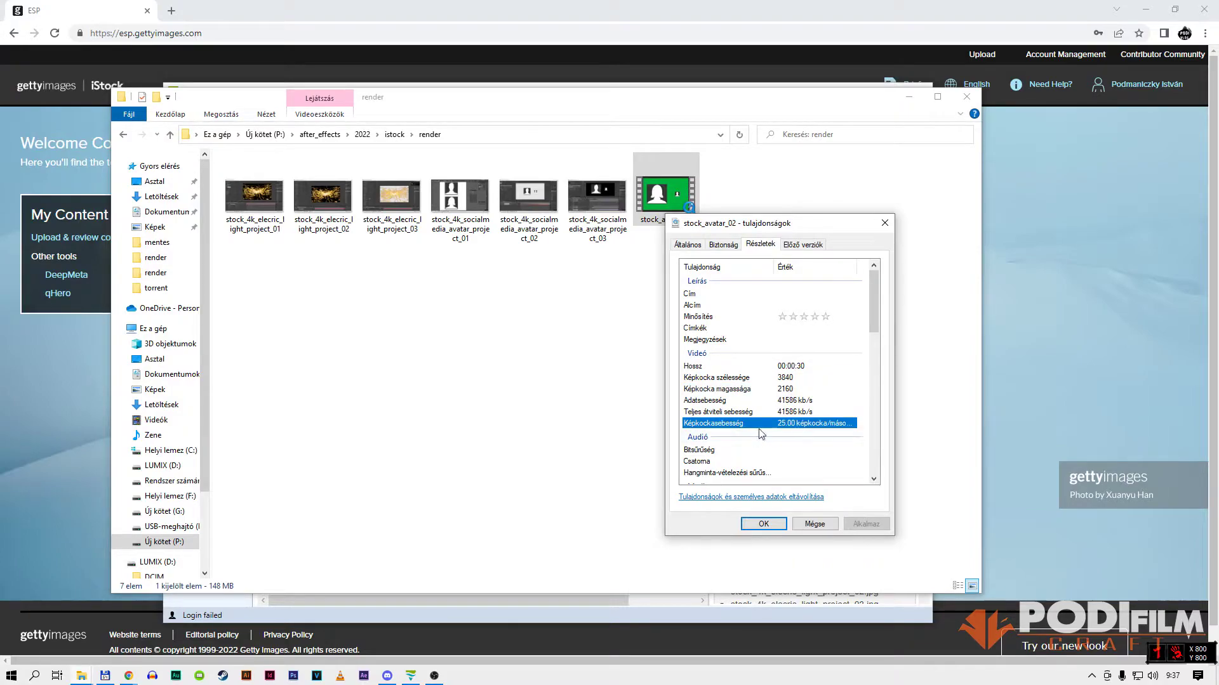
{"action": "left_click", "coordinate": [756, 518]}
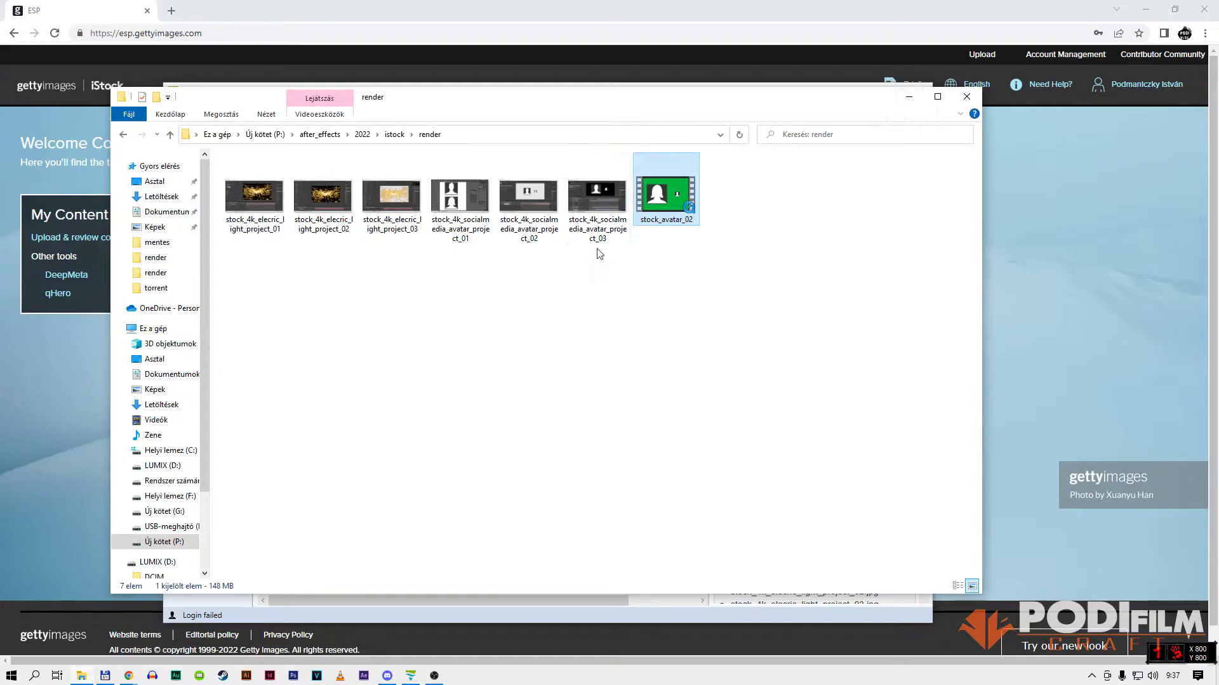
Step: View the stock_4k_socialmedia_avatar_project_01 screenshot from the render folder and close it
{"action": "left_click", "coordinate": [459, 228]}
{"action": "left_click", "coordinate": [600, 229]}
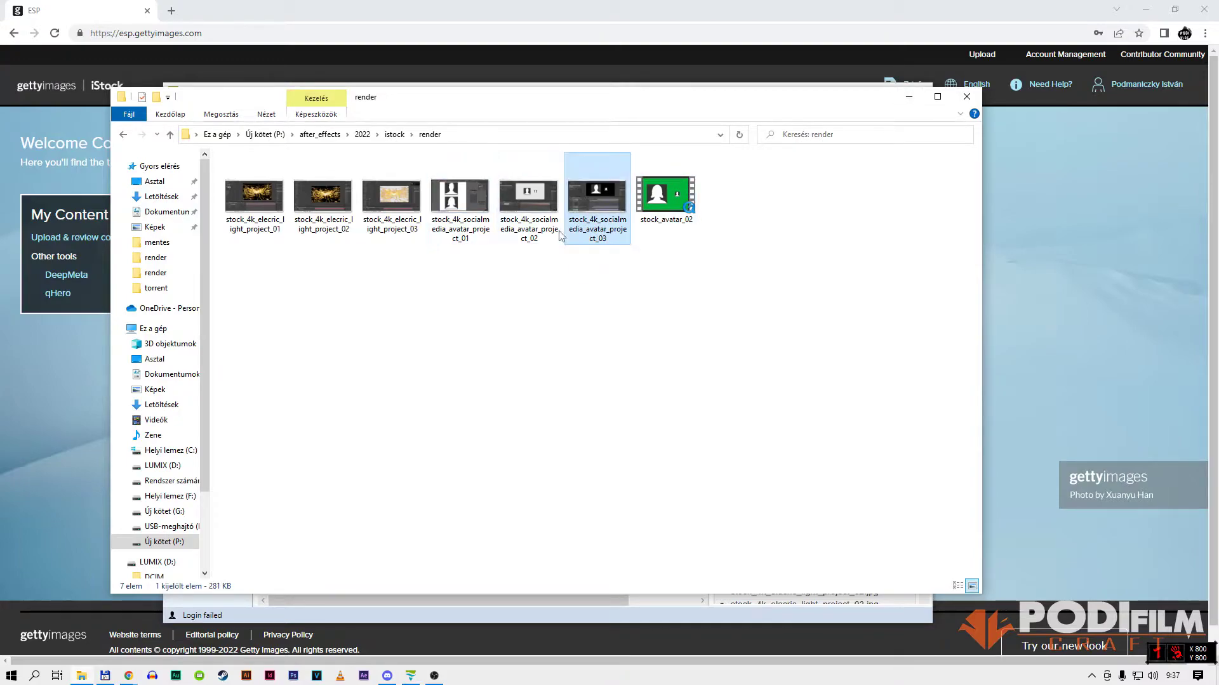
{"action": "left_click", "coordinate": [469, 231]}
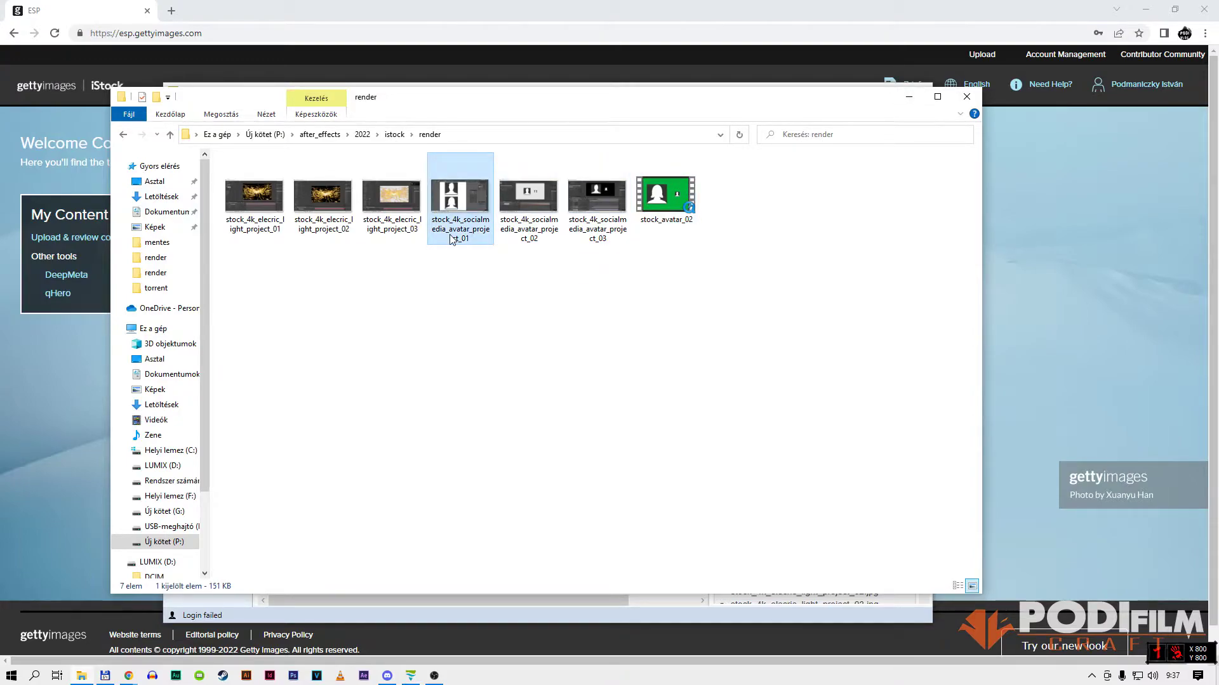
{"action": "right_click", "coordinate": [451, 236]}
{"action": "left_click", "coordinate": [469, 246]}
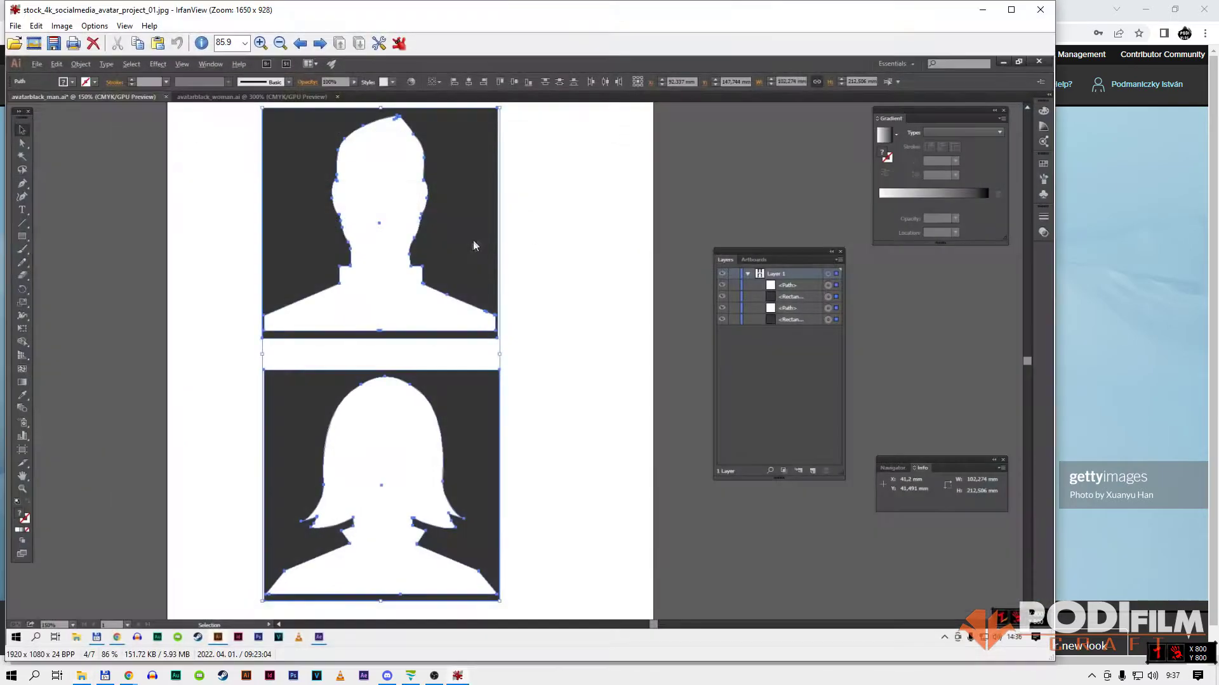
{"action": "left_click", "coordinate": [1038, 12]}
Step: View the stock_4k_socialmedia_avatar_project_02 and stock_4k_socialmedia_avatar_project_03 screenshots one after the other, closing each
{"action": "left_click", "coordinate": [527, 202]}
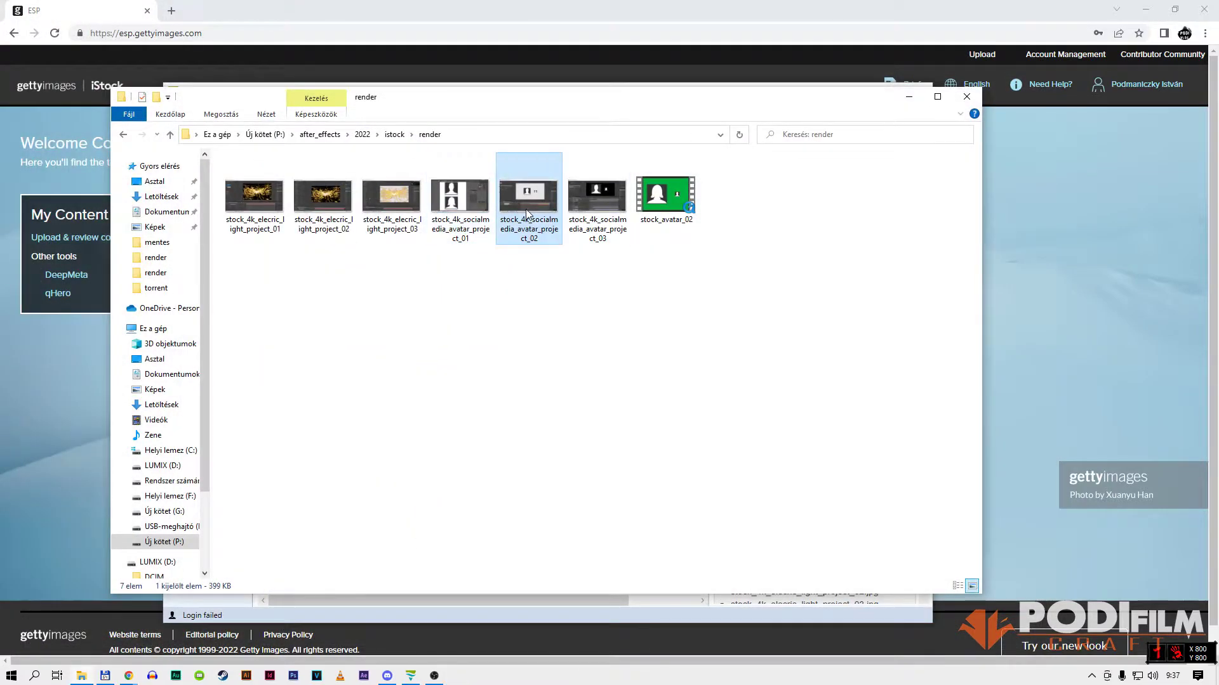
{"action": "right_click", "coordinate": [526, 209]}
{"action": "left_click", "coordinate": [550, 221]}
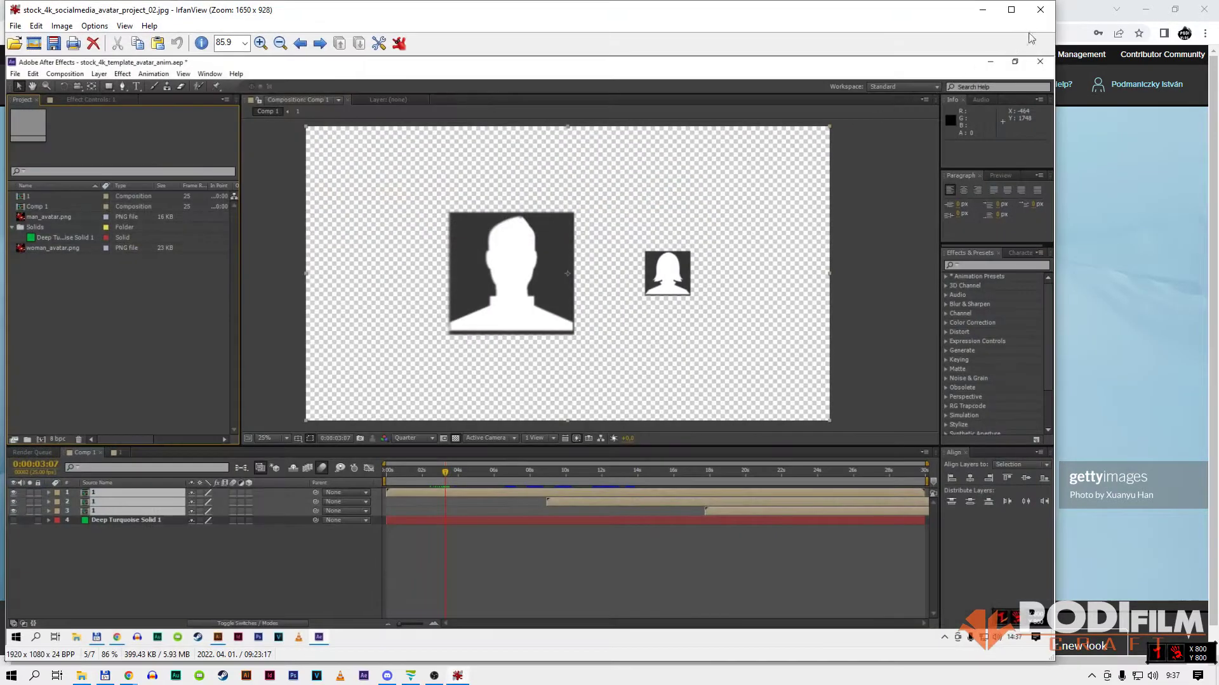
{"action": "left_click", "coordinate": [1040, 10]}
{"action": "right_click", "coordinate": [590, 197]}
{"action": "left_click", "coordinate": [631, 204]}
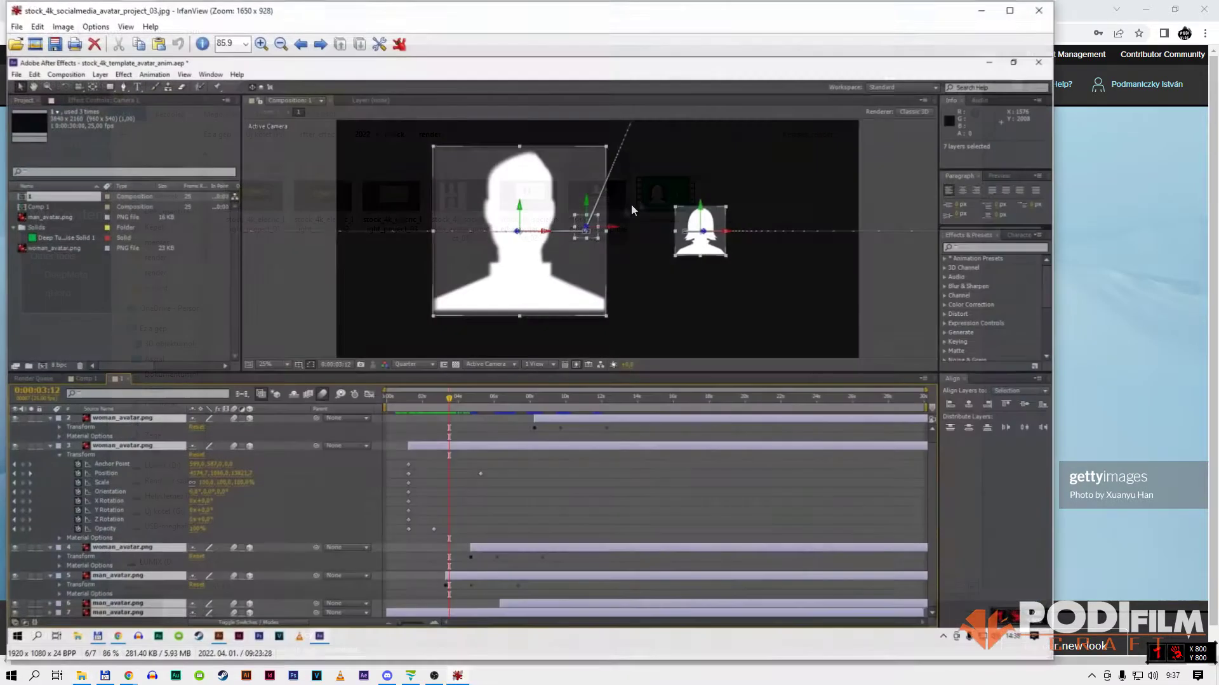
{"action": "left_click", "coordinate": [1038, 10]}
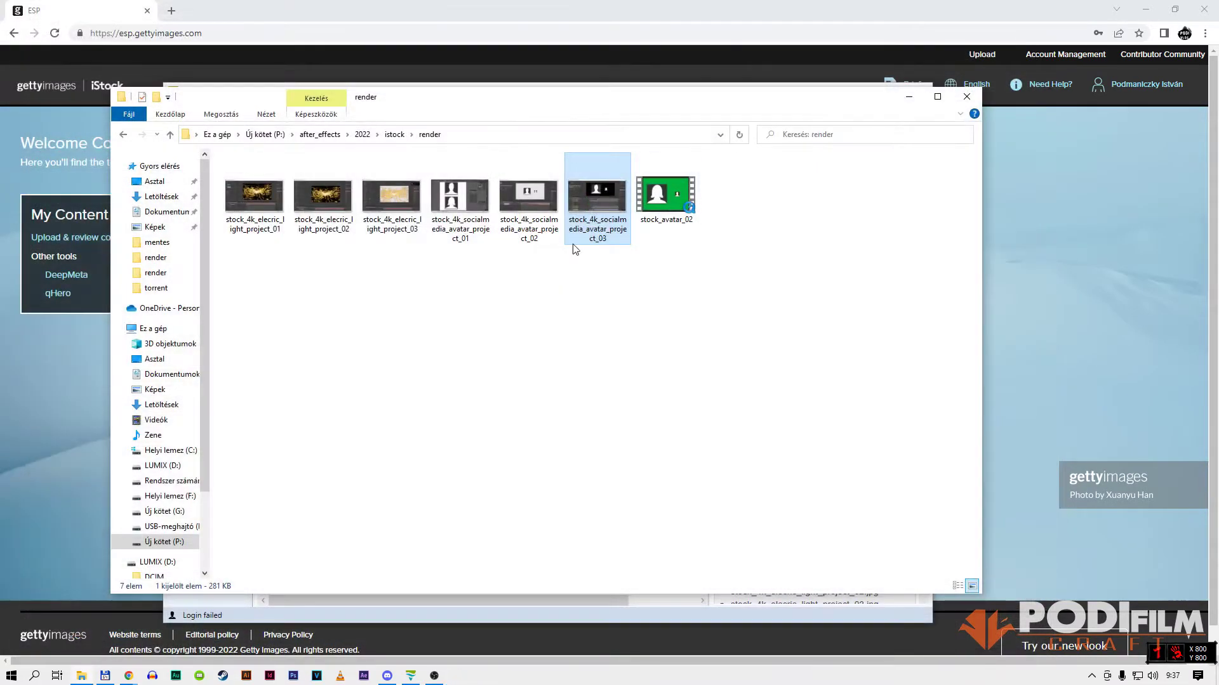
{"action": "left_click", "coordinate": [517, 238]}
{"action": "left_click", "coordinate": [461, 241]}
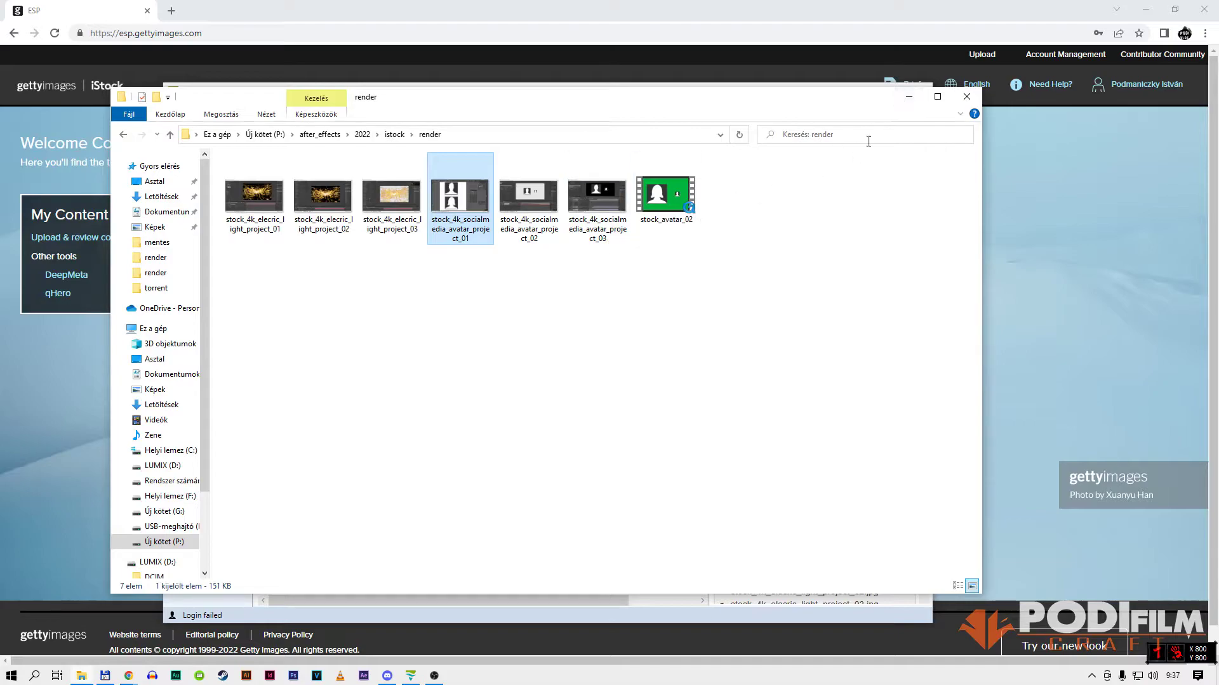
Step: Switch back to DeepMeta, add stock_avatar_02.mov to the Digital Animation 5 batch and select it to show its details
{"action": "left_click", "coordinate": [908, 97]}
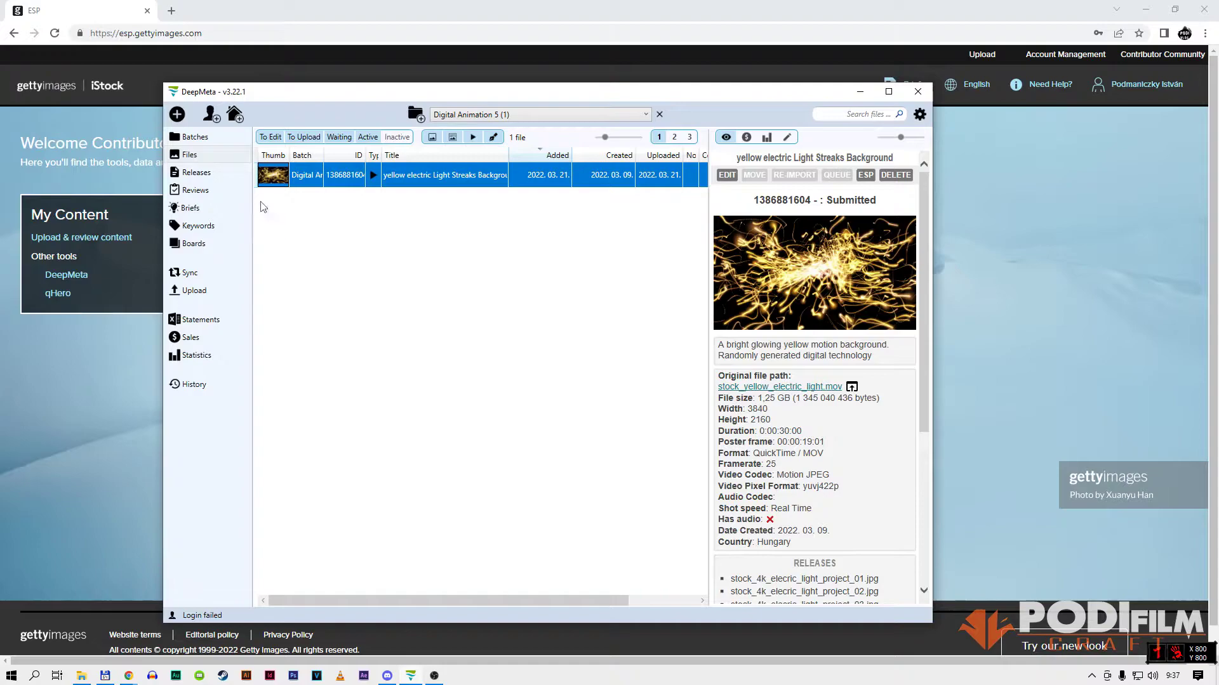
{"action": "left_click", "coordinate": [178, 115]}
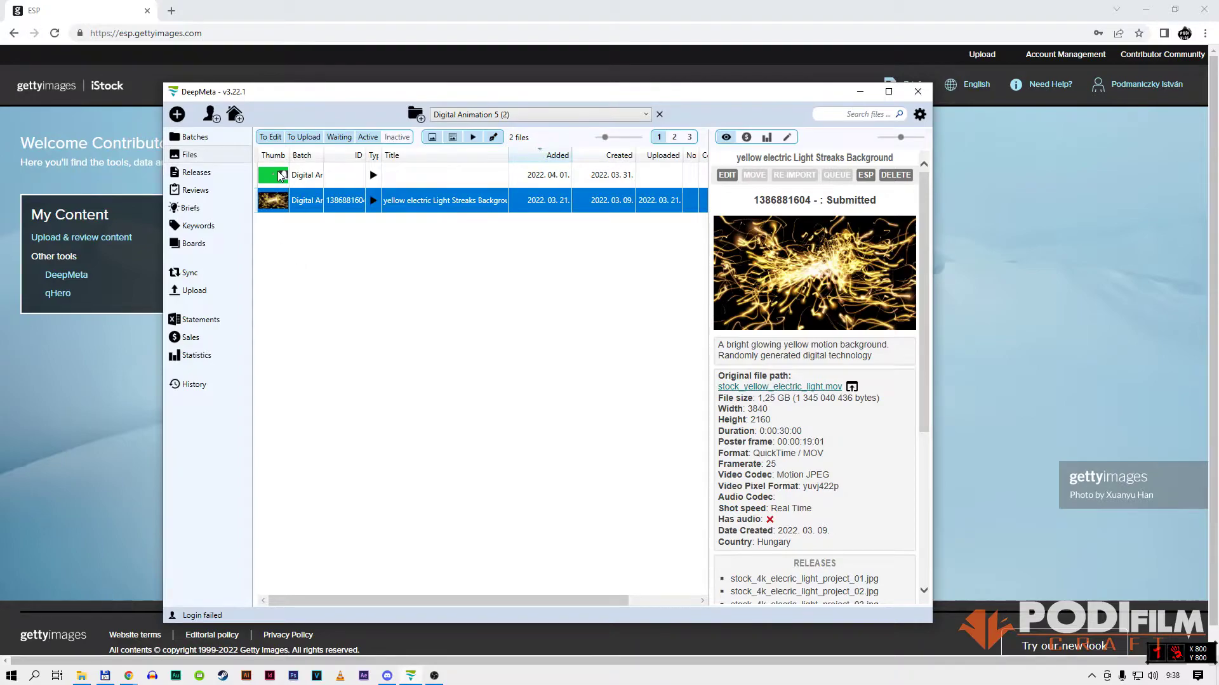
{"action": "left_click", "coordinate": [280, 176]}
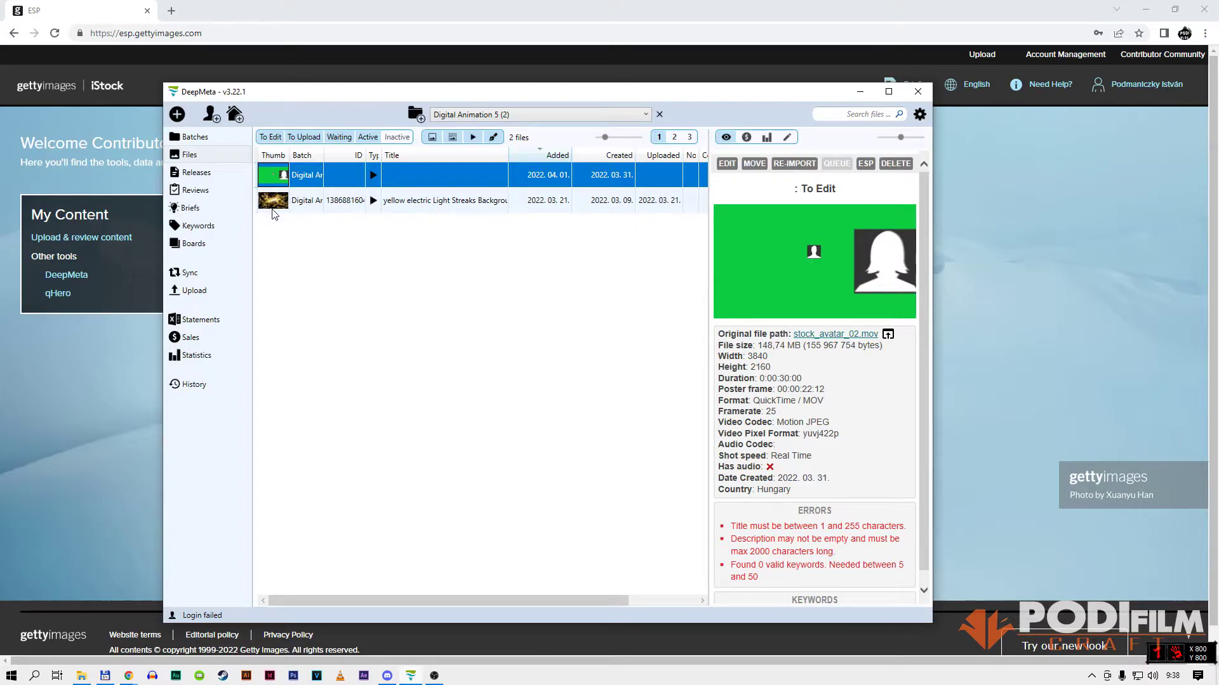
Step: Examine the error and status entries of the avatar video in the list of files waiting for upload
{"action": "left_click", "coordinate": [194, 294]}
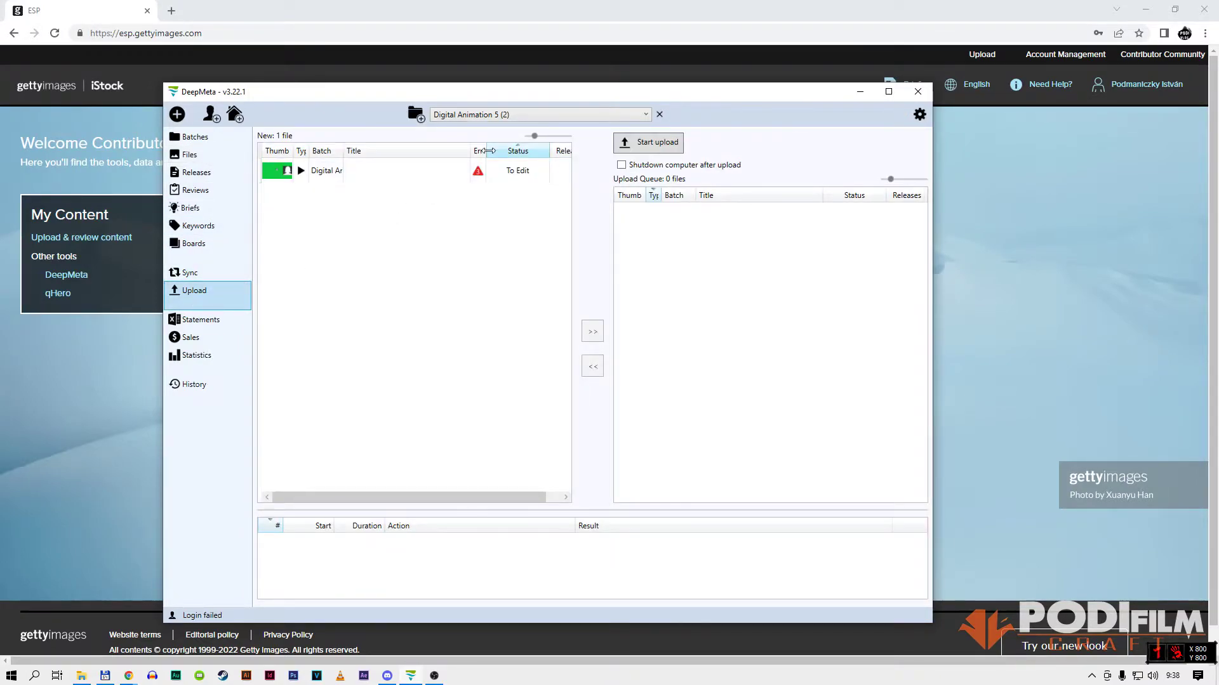
{"action": "left_click_drag", "start_coordinate": [486, 151], "coordinate": [490, 151]}
{"action": "mouse_move", "coordinate": [480, 179]}
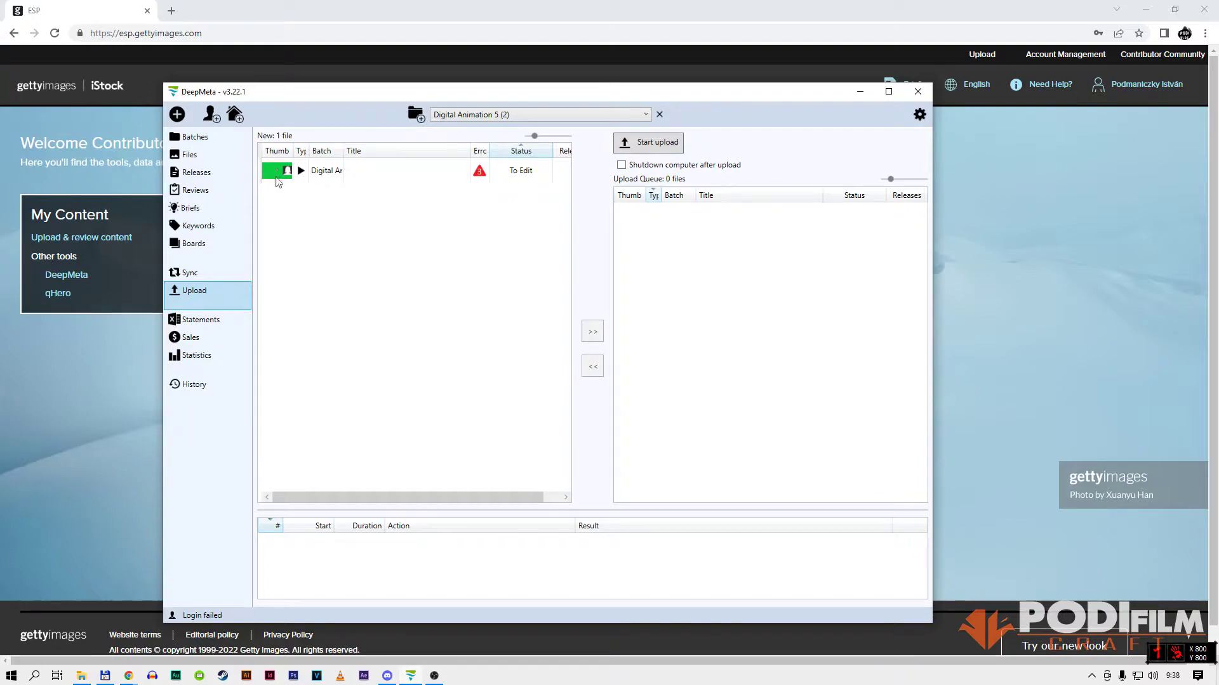
{"action": "left_click", "coordinate": [280, 181]}
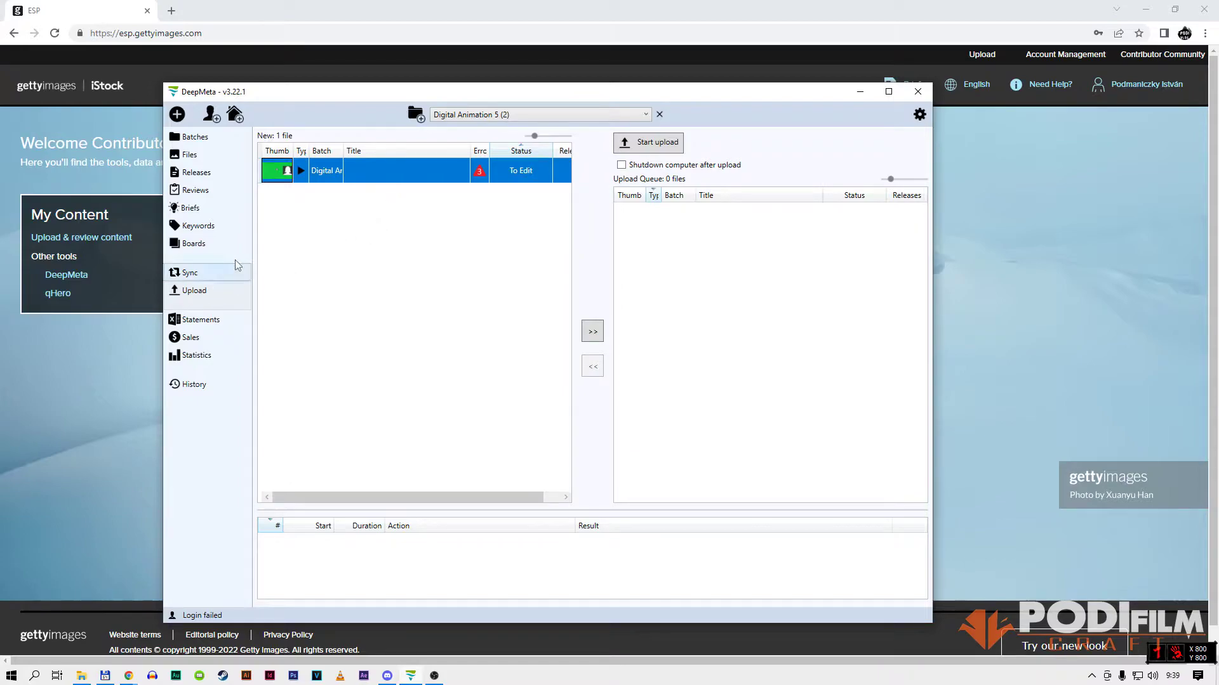
Step: Open stock_avatar_02.mov for metadata editing and set its poster frame to 0:00:12:04
{"action": "double_click", "coordinate": [277, 176]}
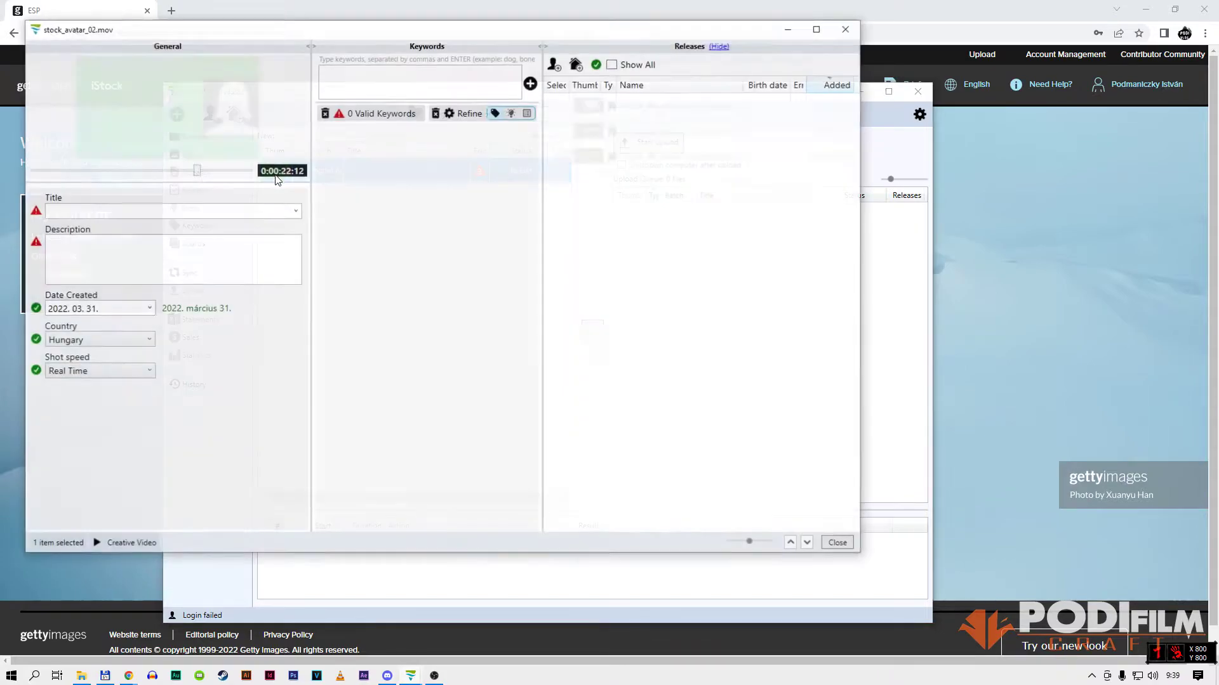
{"action": "left_click_drag", "start_coordinate": [266, 38], "coordinate": [395, 79]}
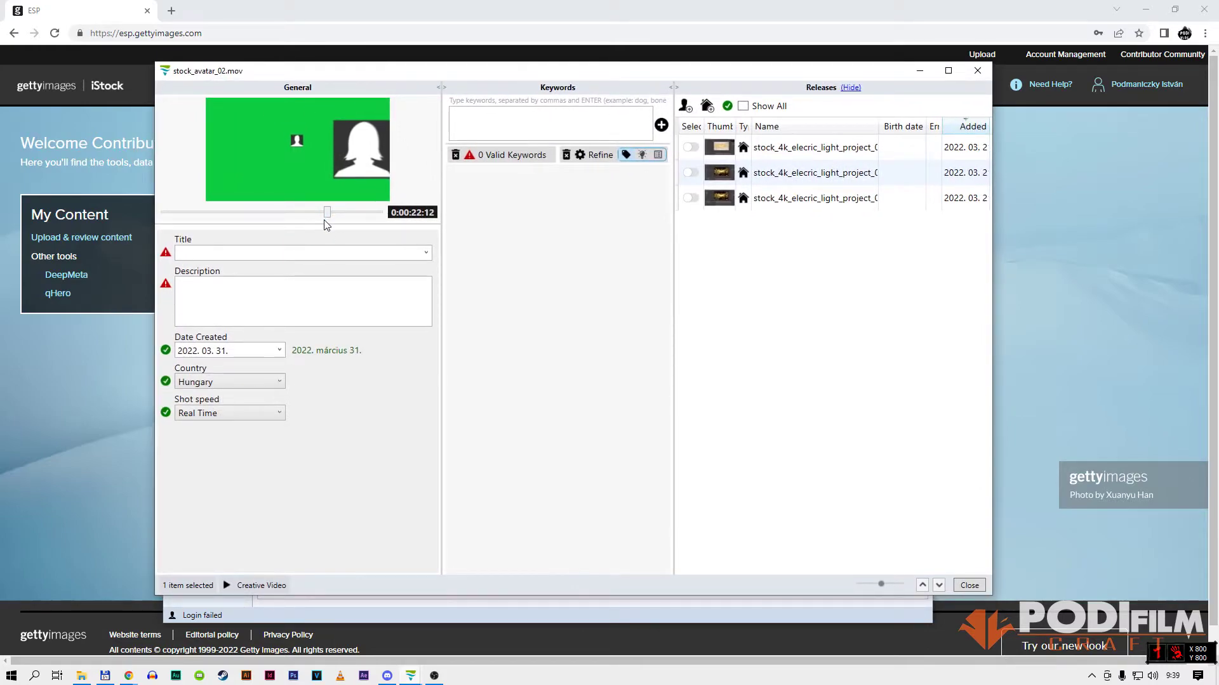
{"action": "left_click_drag", "start_coordinate": [327, 213], "coordinate": [222, 221]}
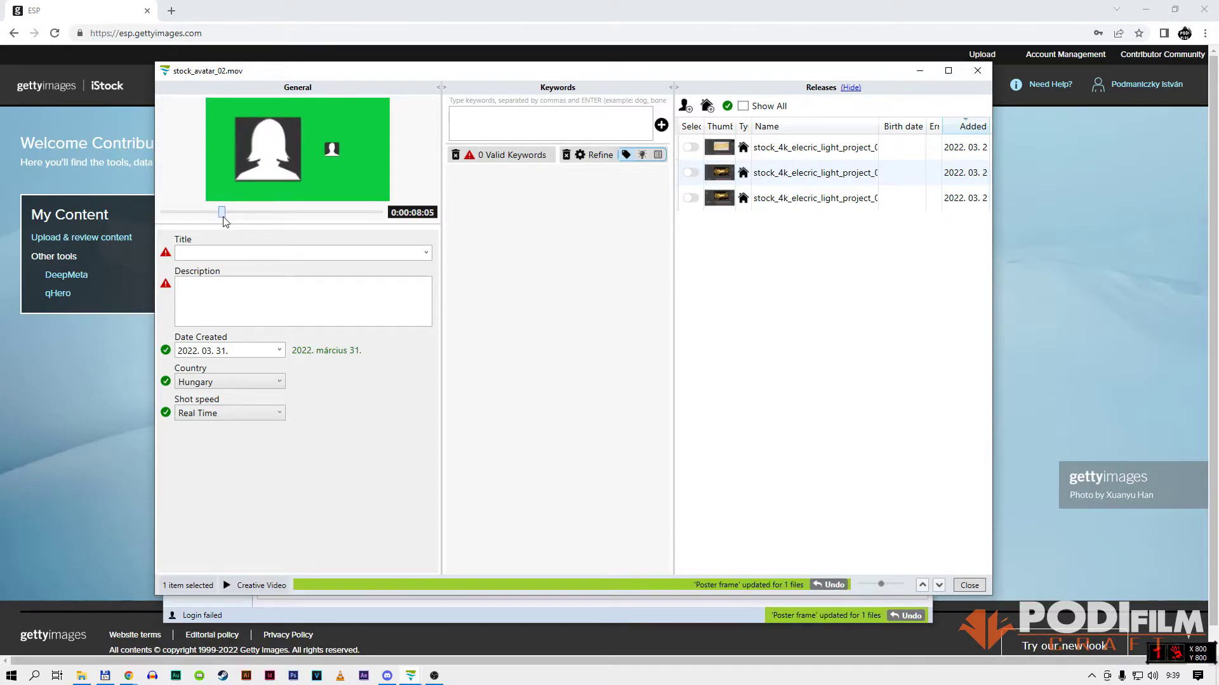
{"action": "left_click_drag", "start_coordinate": [221, 218], "coordinate": [253, 208]}
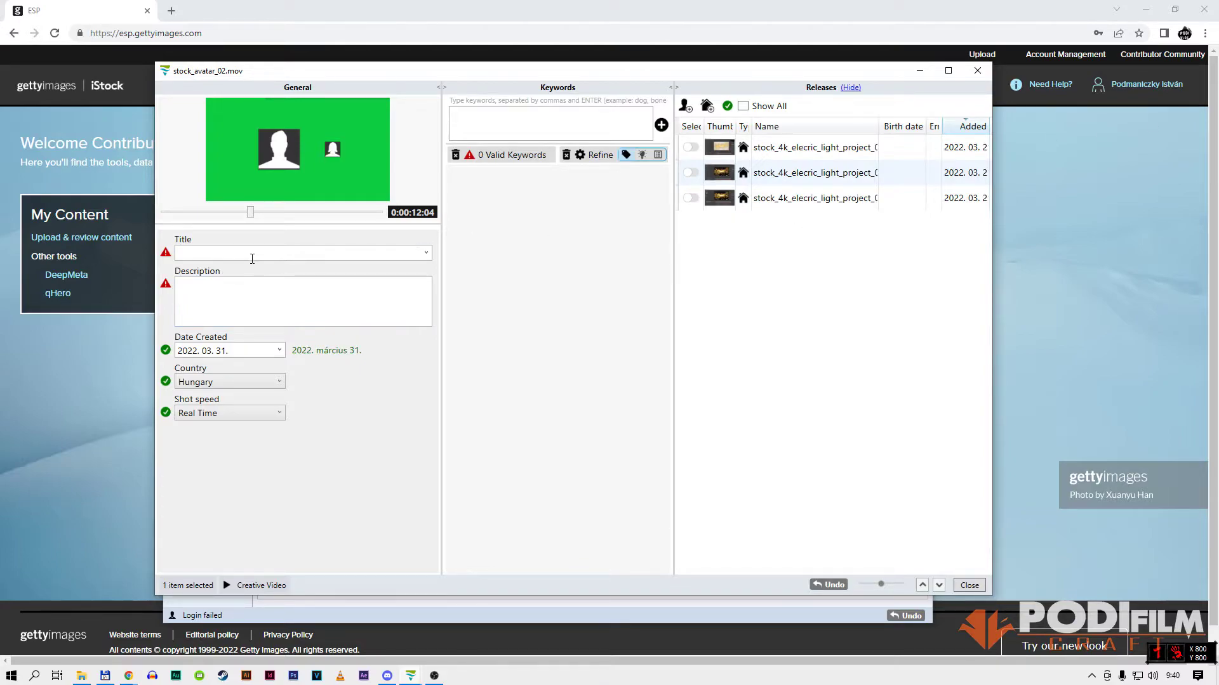
Step: Title the video "Social Network Connections on green screen" and describe it as "4k prores video of Social Network Connections. Animated avatar icons on green backgrounds"
{"action": "type", "text": "Social Network Connections on green screen"}
{"action": "left_click", "coordinate": [282, 291]}
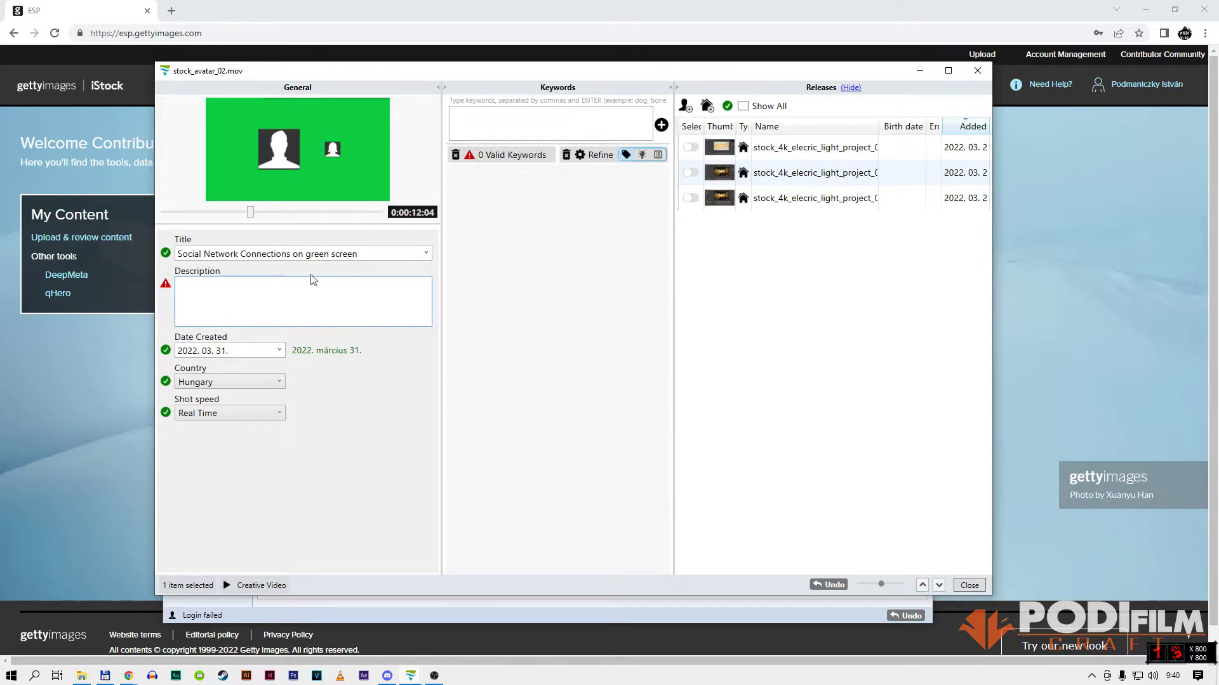
{"action": "left_click", "coordinate": [211, 292]}
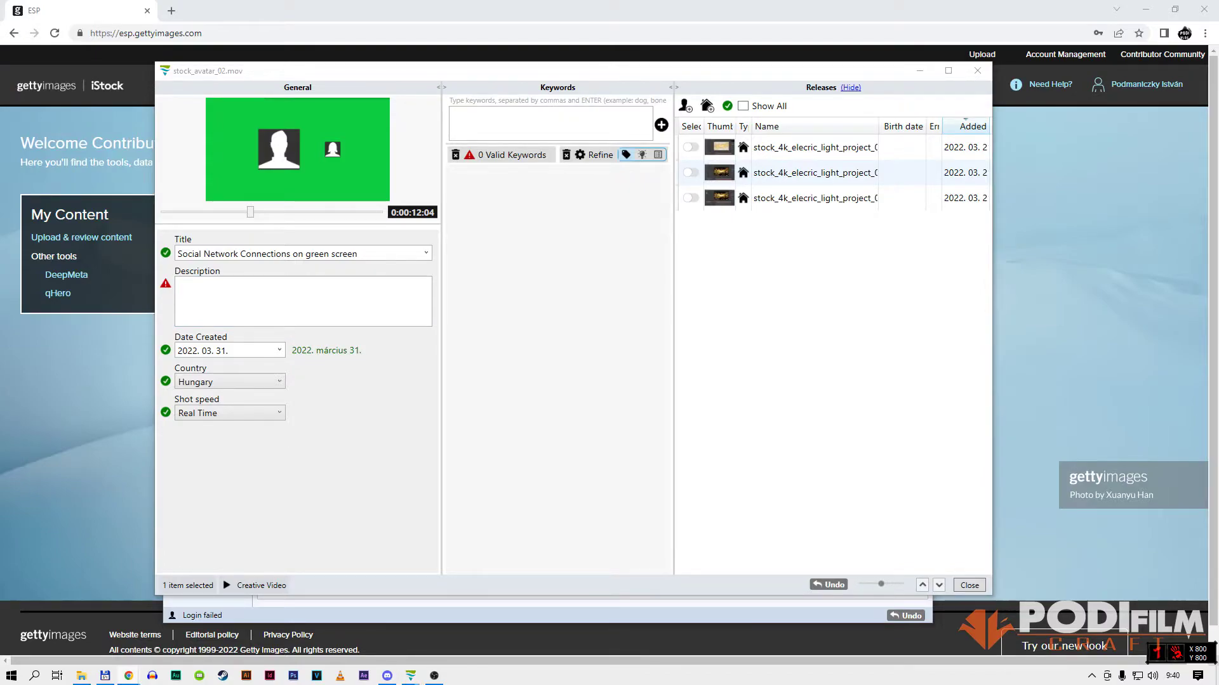
{"action": "left_click", "coordinate": [307, 304]}
{"action": "type", "text": "4k prores video of Social Network Connections. Animated avatar icons on green backgrounds"}
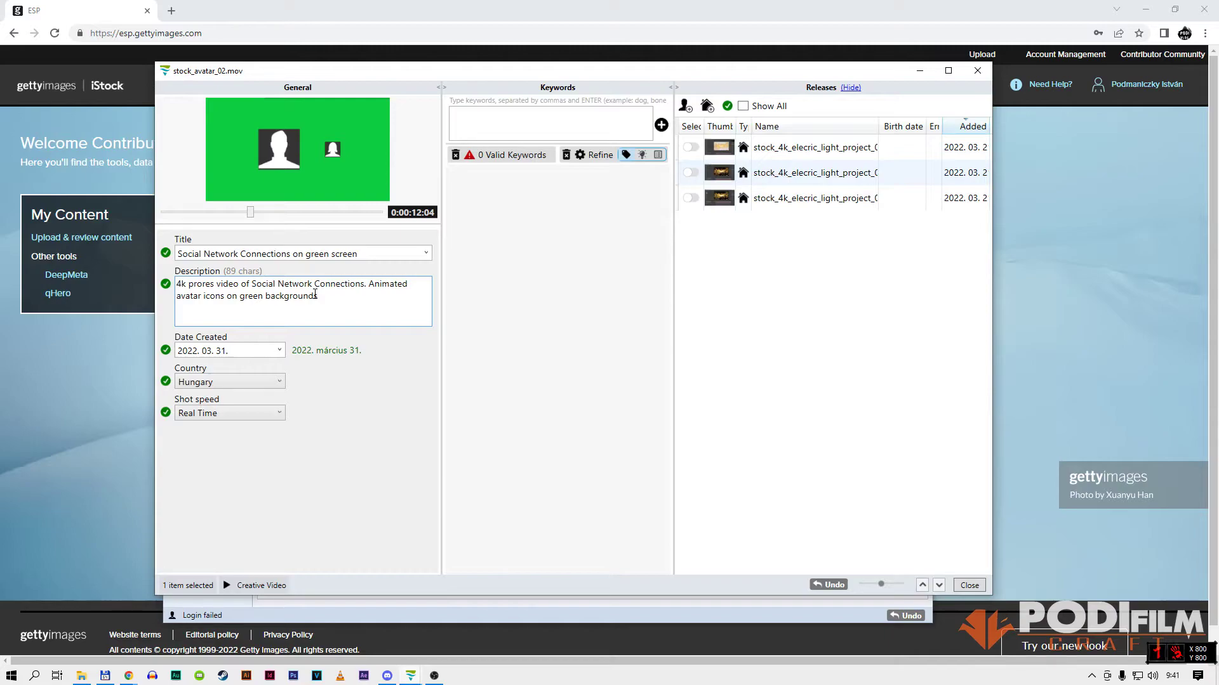
Step: Paste the prepared keyword list, running from "human resources" to "www", and add its keywords to the video
{"action": "left_click", "coordinate": [532, 133]}
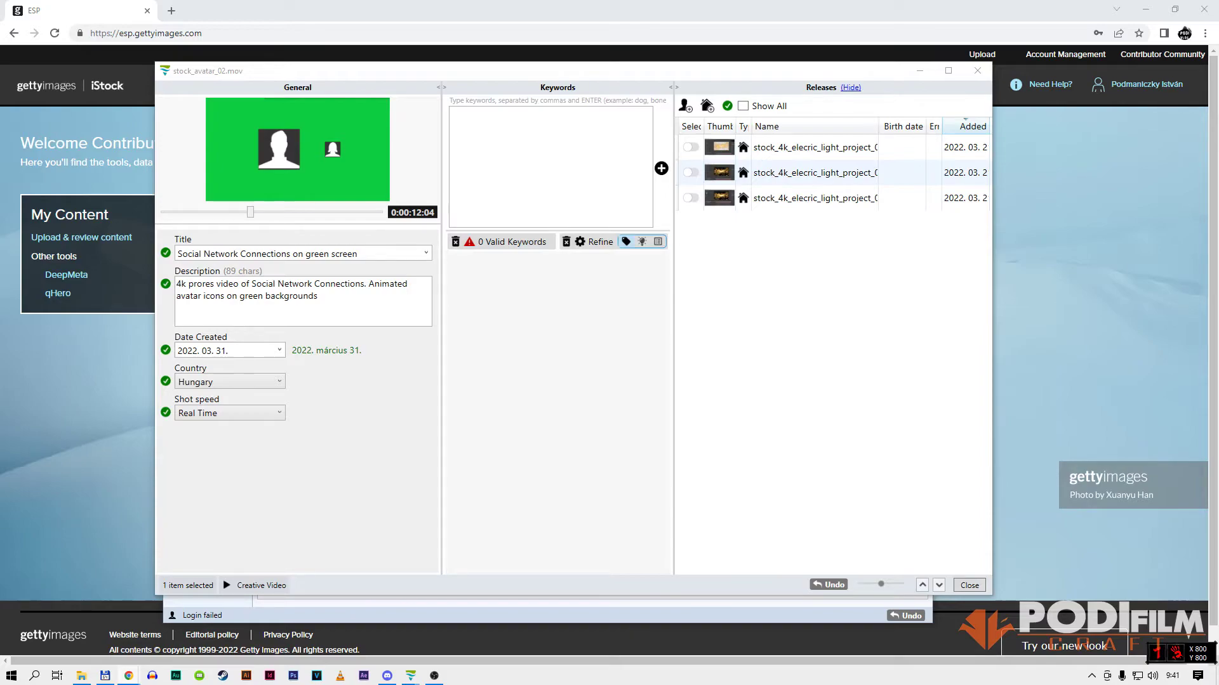
{"action": "left_click", "coordinate": [476, 123]}
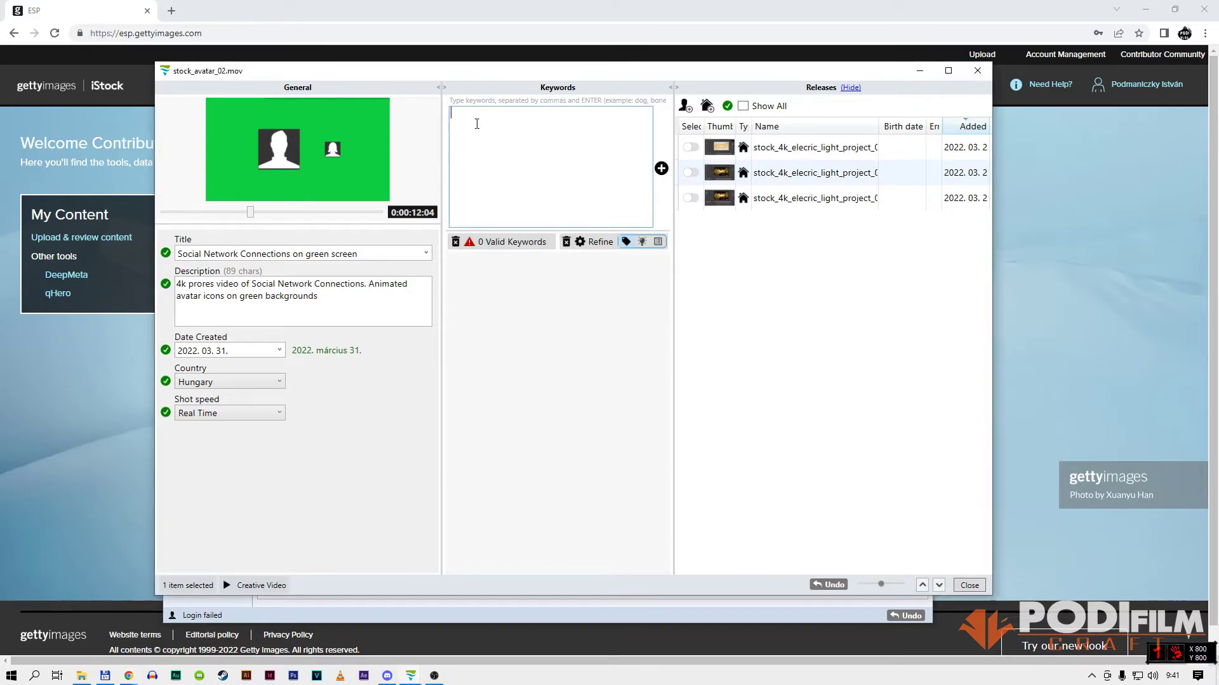
{"action": "key", "text": "ctrl+v"}
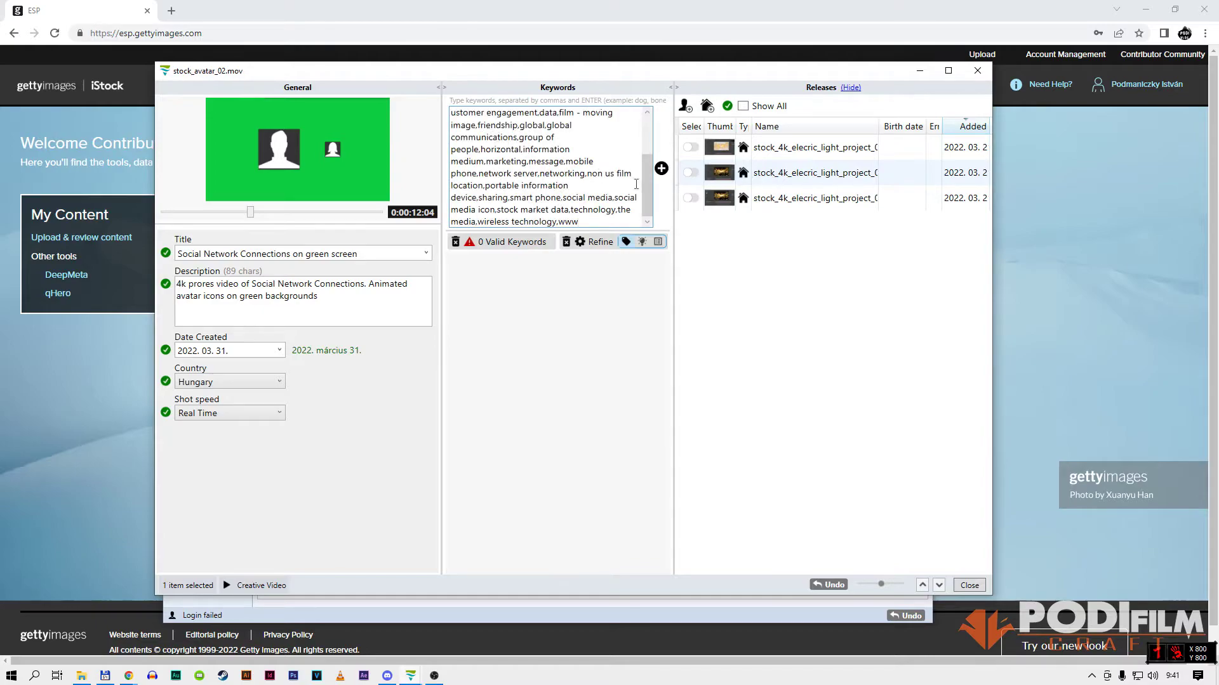
{"action": "left_click_drag", "start_coordinate": [648, 198], "coordinate": [648, 158]}
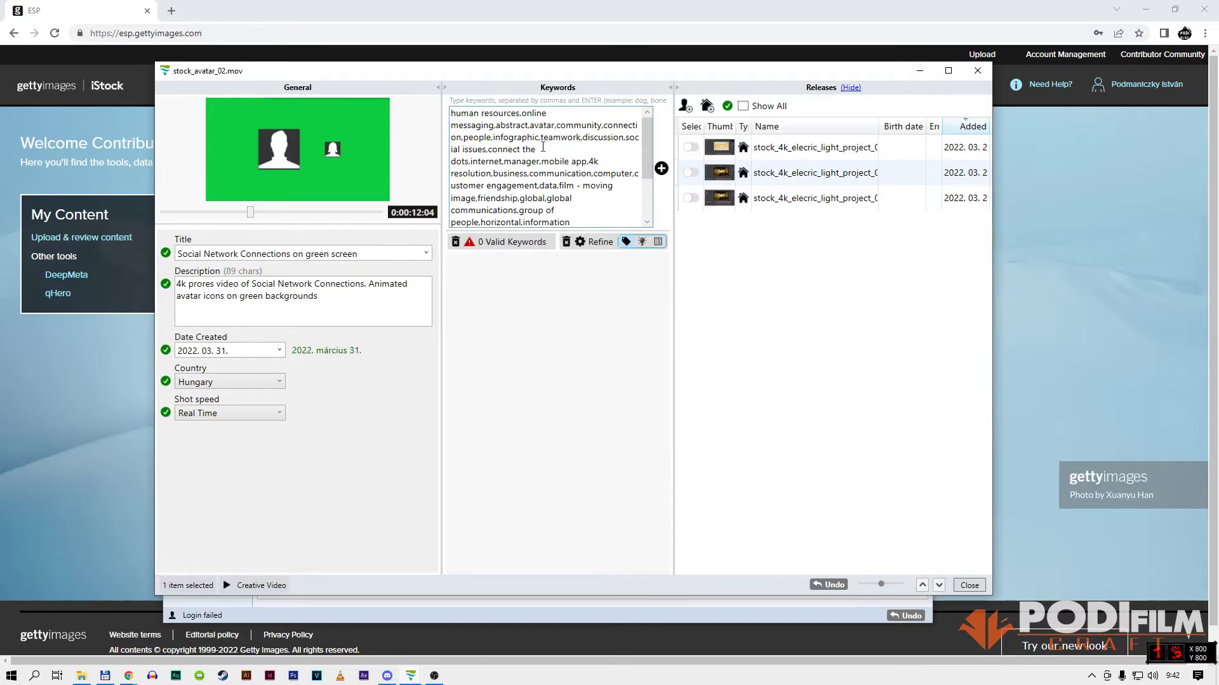
{"action": "left_click_drag", "start_coordinate": [646, 172], "coordinate": [646, 204]}
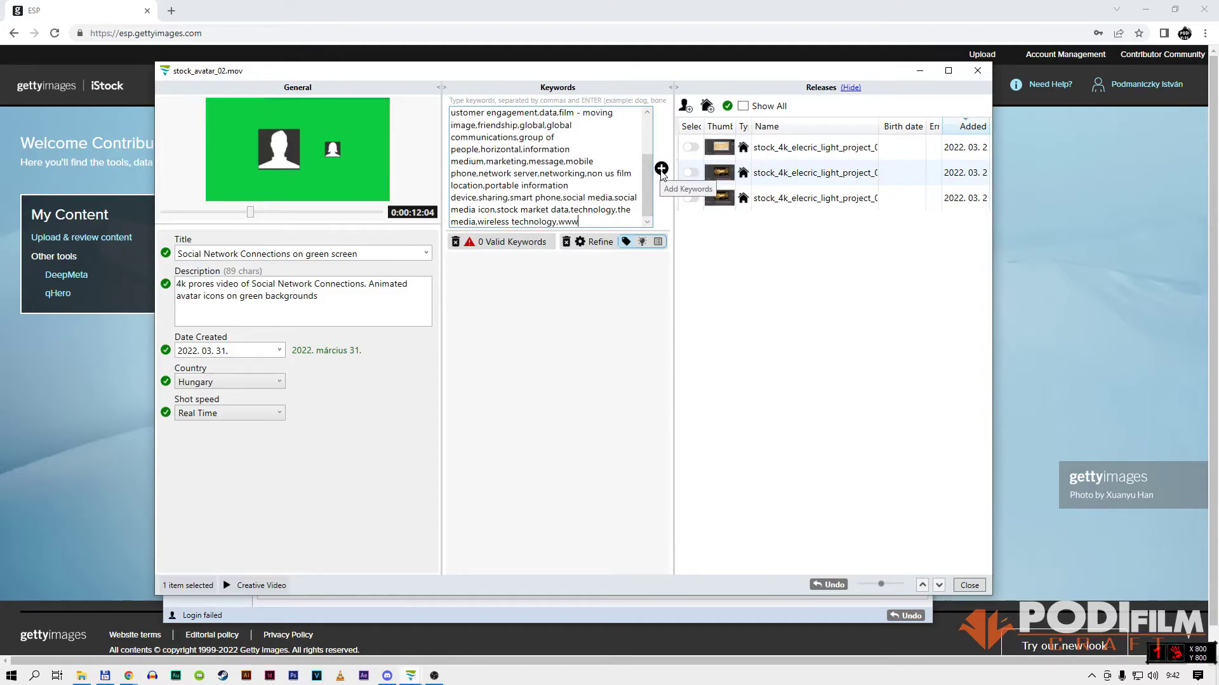
{"action": "left_click", "coordinate": [660, 171]}
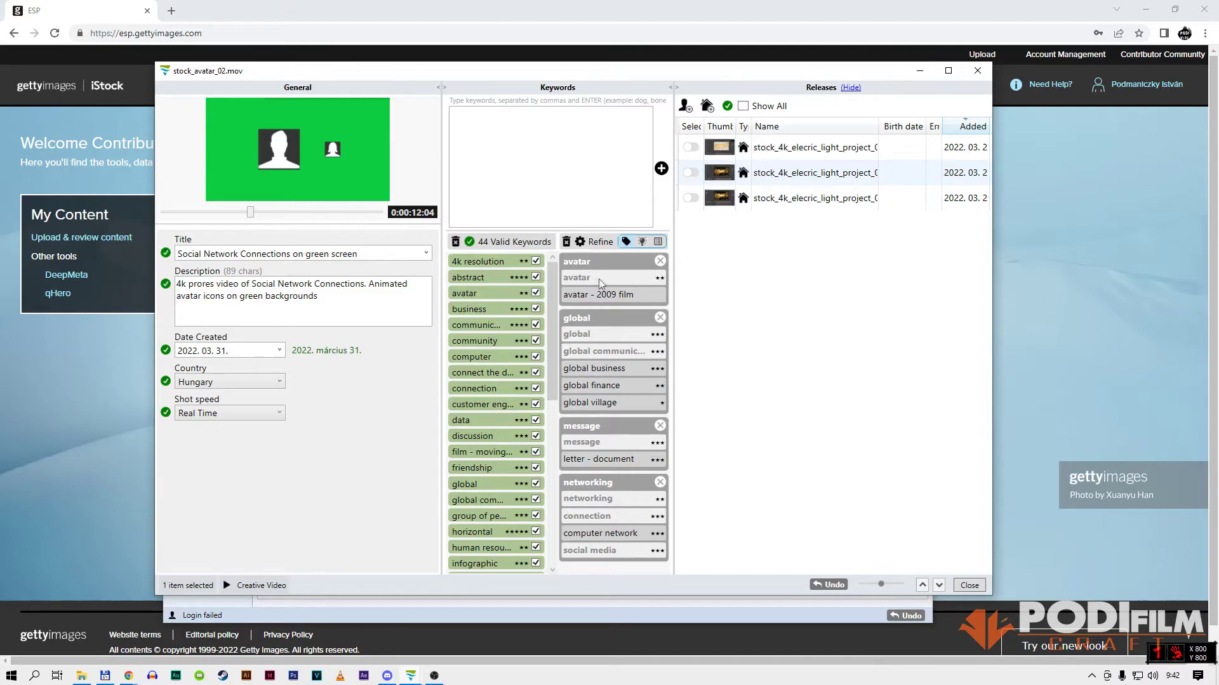
Step: Dismiss the avatar, global and message keyword suggestions, add "computer network" from the networking group, and review the keyword list
{"action": "left_click", "coordinate": [660, 263]}
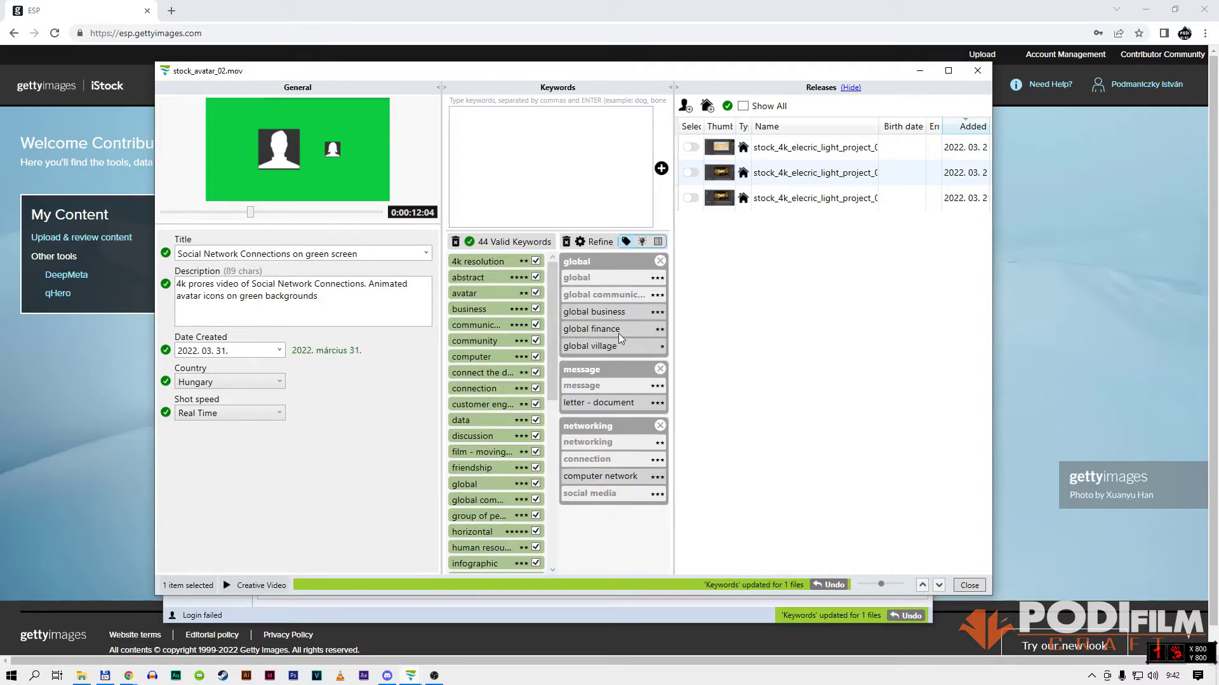
{"action": "left_click", "coordinate": [660, 262]}
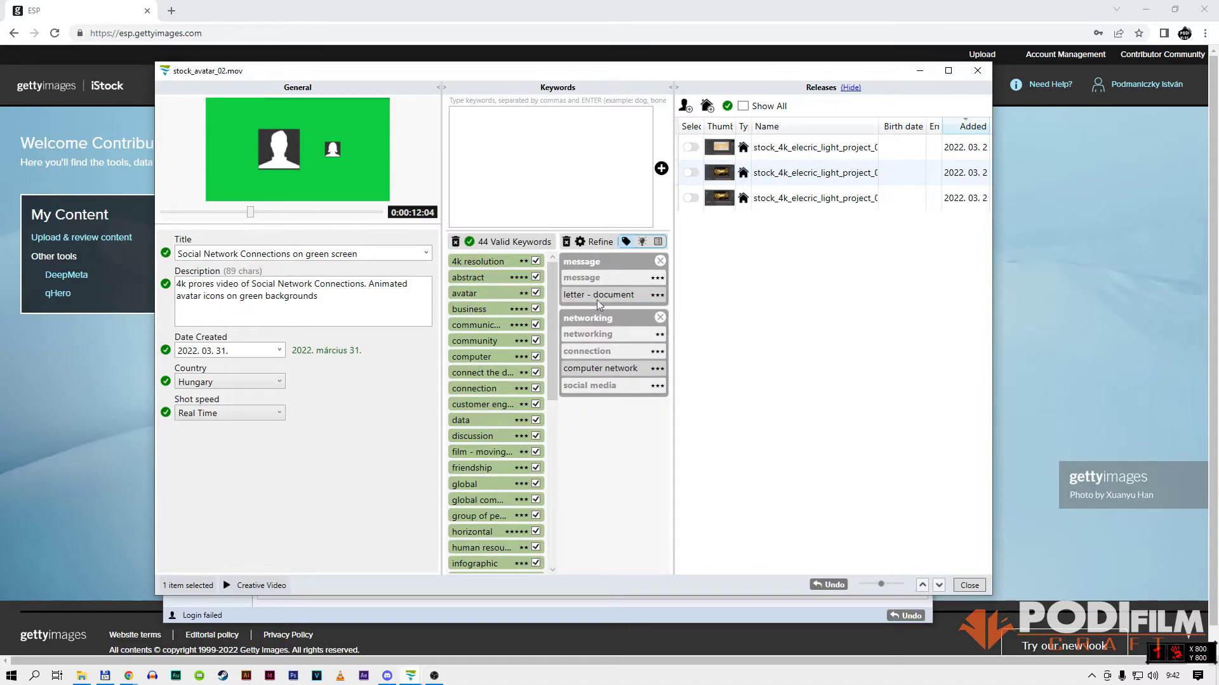
{"action": "left_click", "coordinate": [660, 262]}
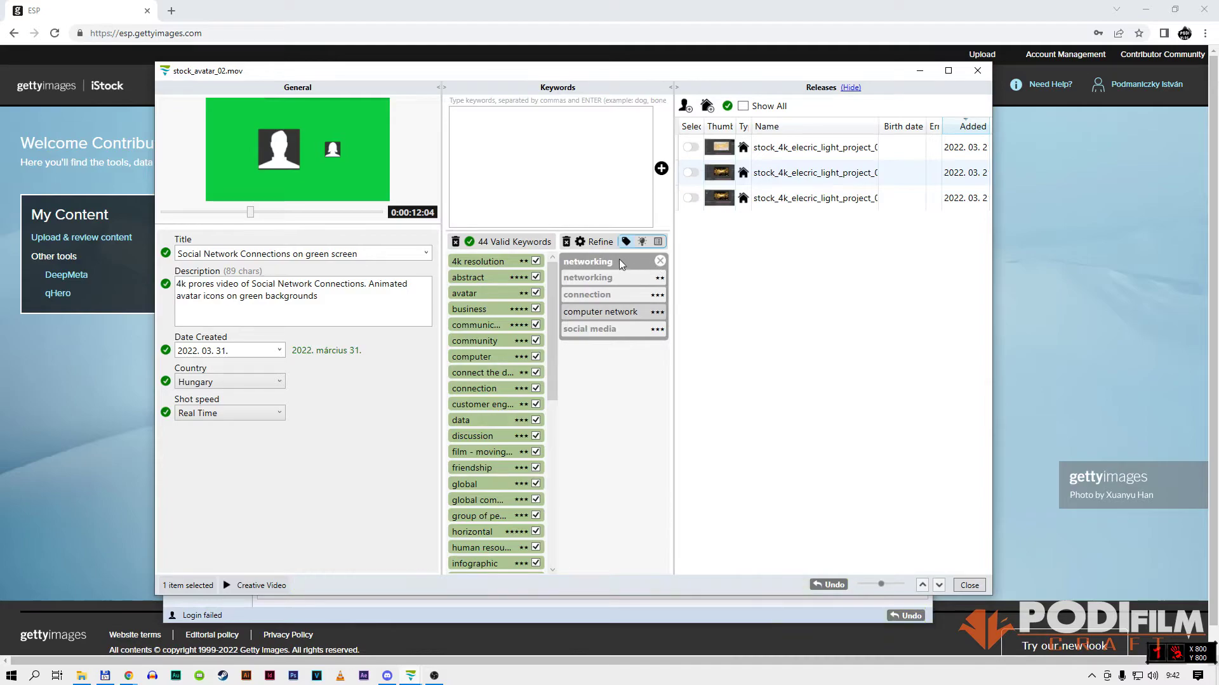
{"action": "left_click", "coordinate": [624, 310]}
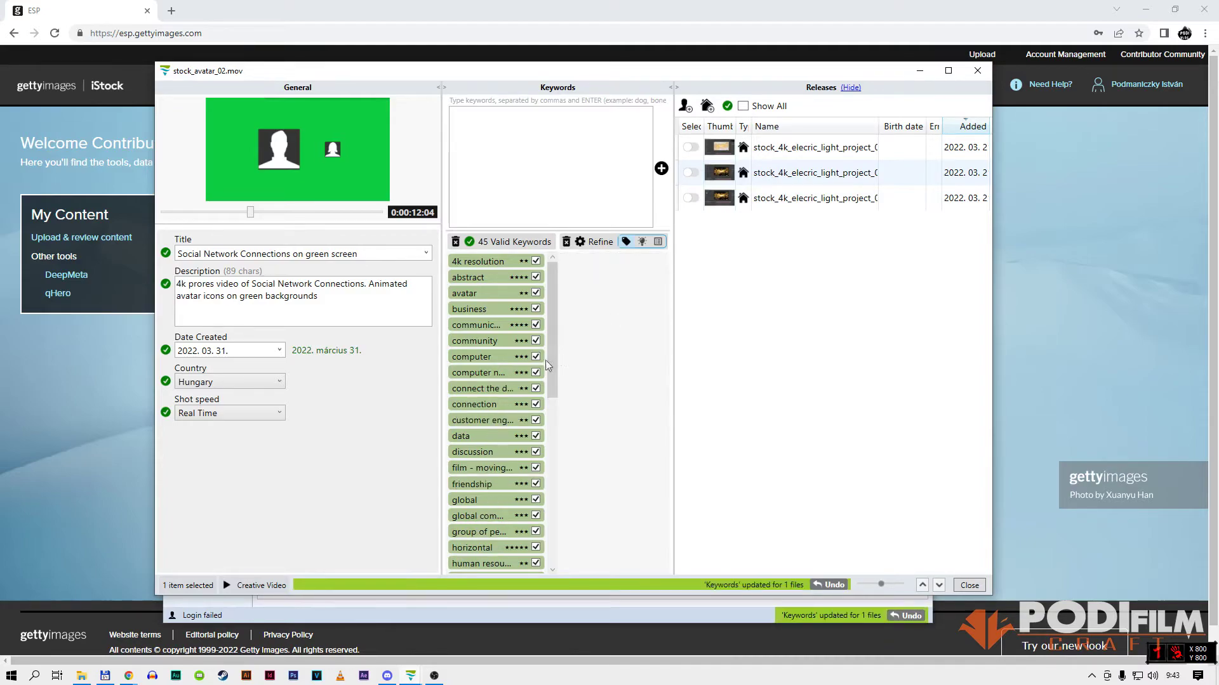
{"action": "scroll", "coordinate": [546, 360], "scroll_direction": "down", "scroll_amount": 10}
{"action": "left_click_drag", "start_coordinate": [552, 518], "coordinate": [554, 306]}
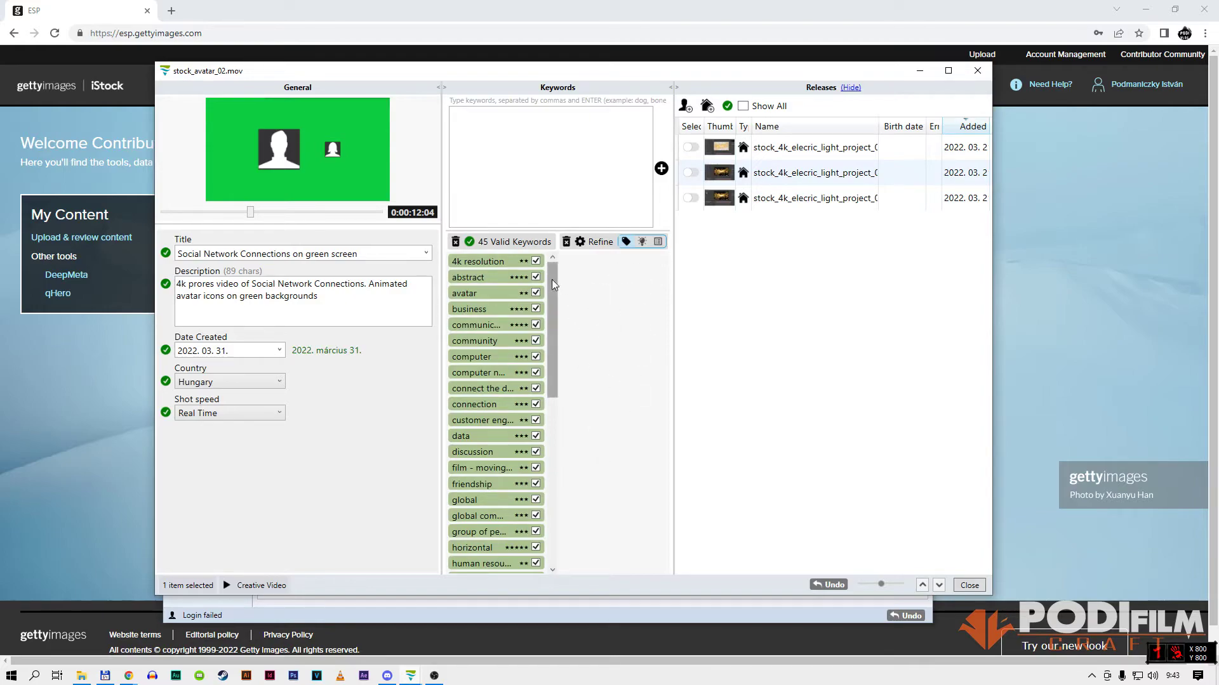
{"action": "mouse_move", "coordinate": [550, 286]}
{"action": "left_mouse_down"}
{"action": "mouse_move", "coordinate": [551, 383]}
{"action": "mouse_move", "coordinate": [517, 509]}
{"action": "mouse_move", "coordinate": [557, 301]}
{"action": "left_mouse_up"}
{"action": "mouse_move", "coordinate": [552, 287]}
{"action": "left_mouse_down"}
{"action": "mouse_move", "coordinate": [563, 493]}
{"action": "mouse_move", "coordinate": [566, 289]}
{"action": "mouse_move", "coordinate": [539, 262]}
{"action": "mouse_move", "coordinate": [561, 421]}
{"action": "mouse_move", "coordinate": [548, 496]}
{"action": "mouse_move", "coordinate": [558, 306]}
{"action": "left_mouse_up"}
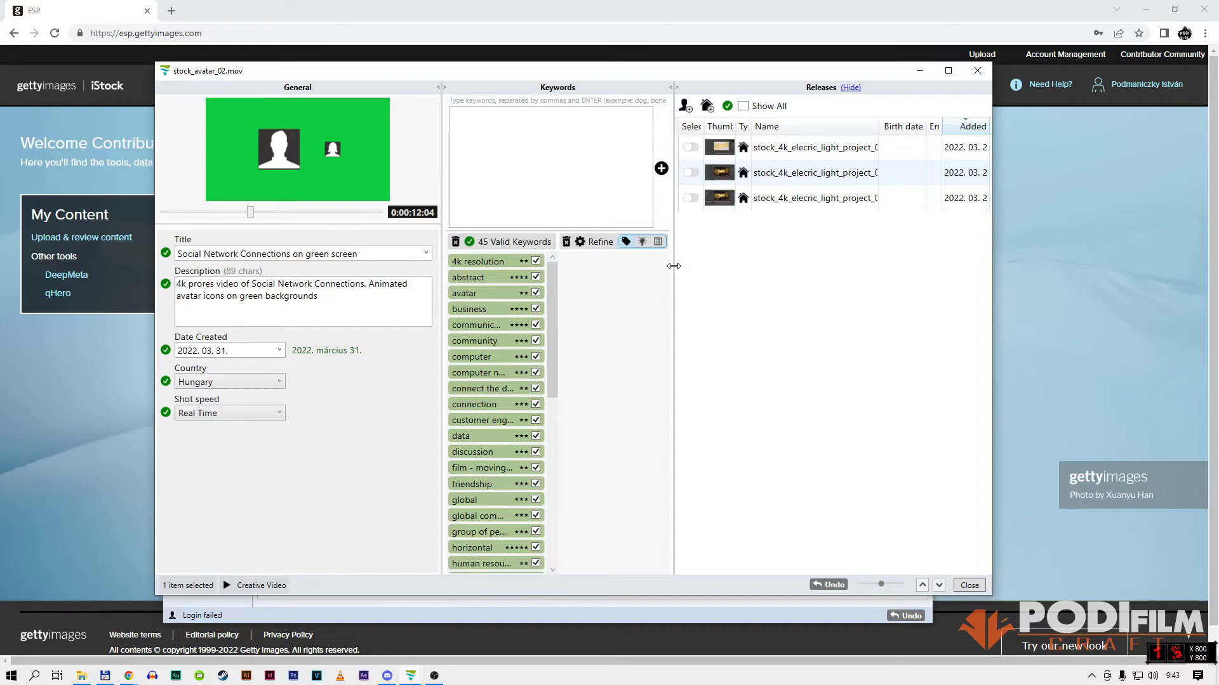
Step: Add stock_4k_socialmedia_avatar_project_01, _02 and _03 from the render folder as property releases attached to the video
{"action": "mouse_move", "coordinate": [673, 266]}
{"action": "left_mouse_down"}
{"action": "mouse_move", "coordinate": [699, 267]}
{"action": "mouse_move", "coordinate": [683, 269]}
{"action": "left_mouse_up"}
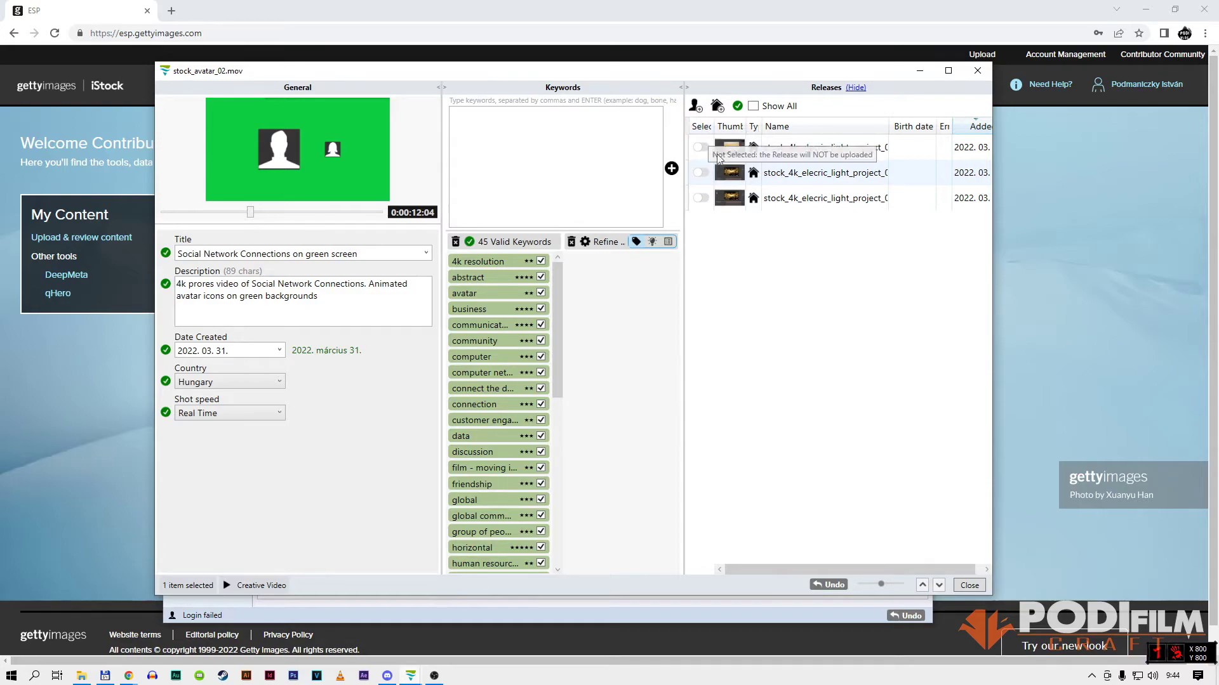
{"action": "left_click", "coordinate": [717, 106]}
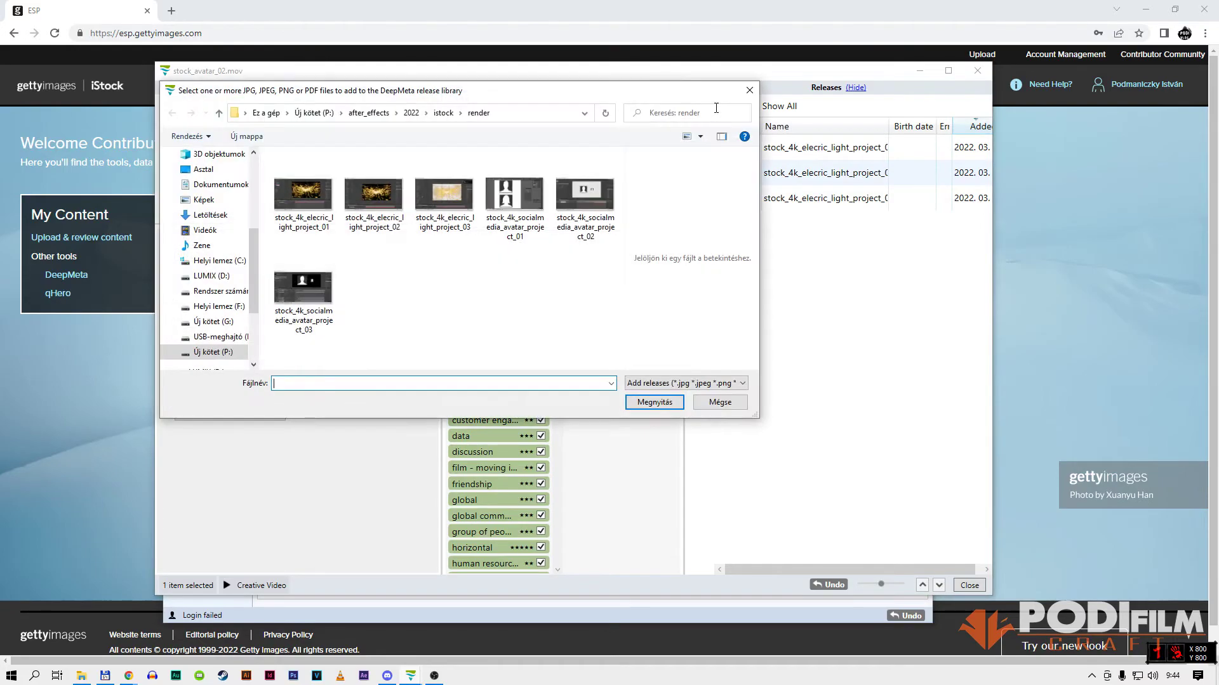
{"action": "left_click", "coordinate": [520, 239]}
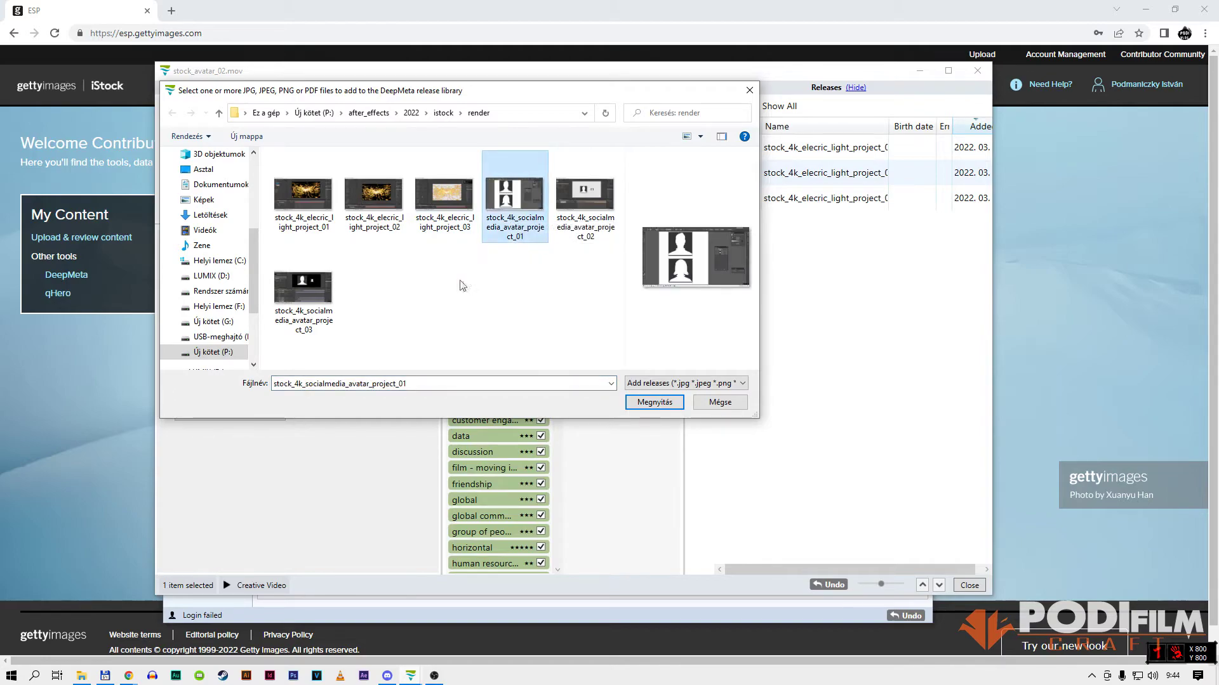
{"action": "left_click", "coordinate": [308, 329], "text": "shift"}
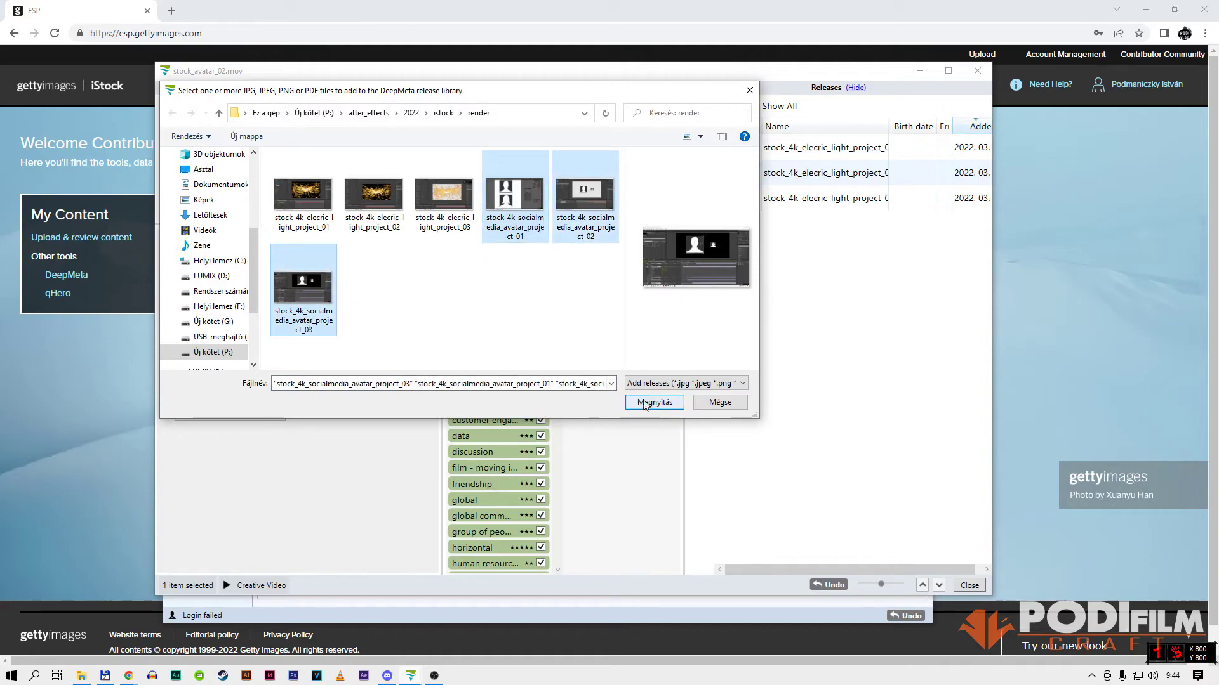
{"action": "left_click", "coordinate": [652, 404]}
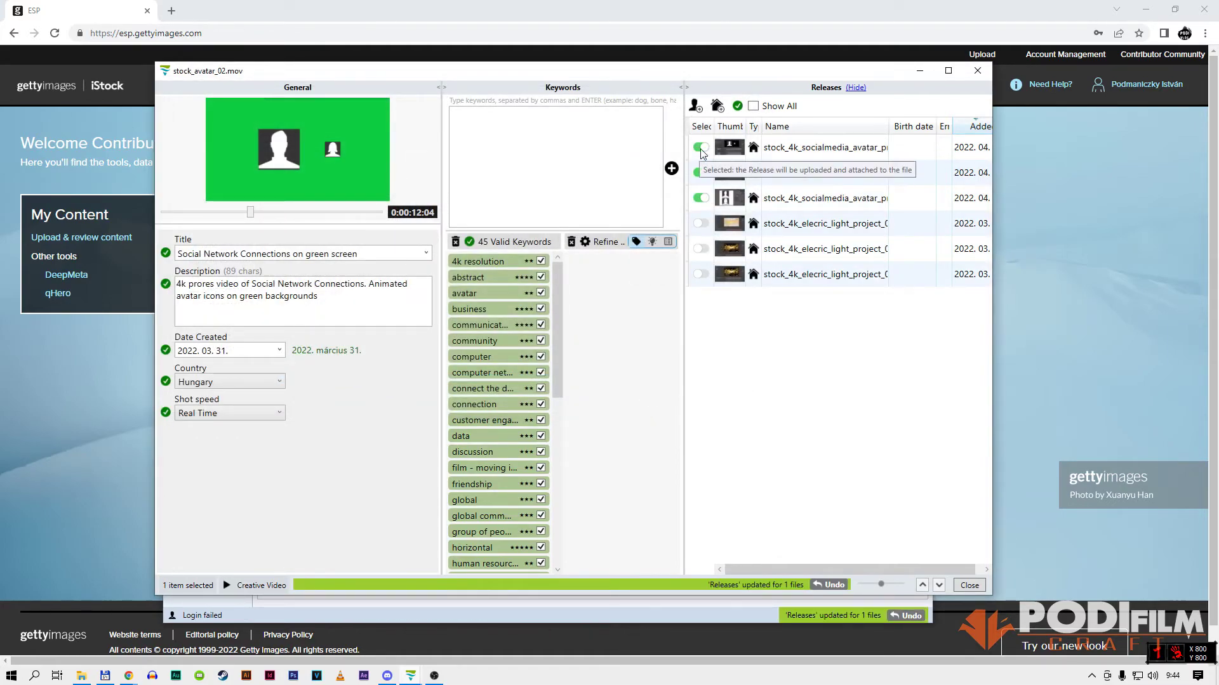
{"action": "left_click", "coordinate": [699, 150]}
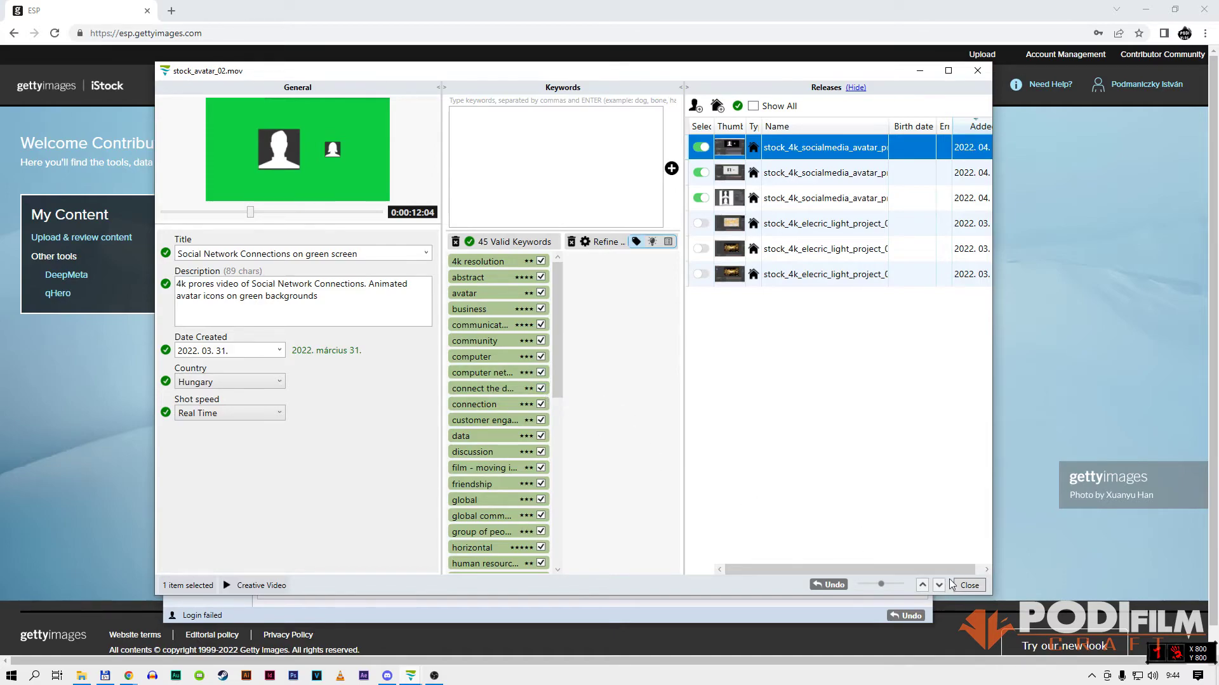
Step: Close the metadata editor and move the Social Network Connections video into the upload queue
{"action": "left_click", "coordinate": [968, 585]}
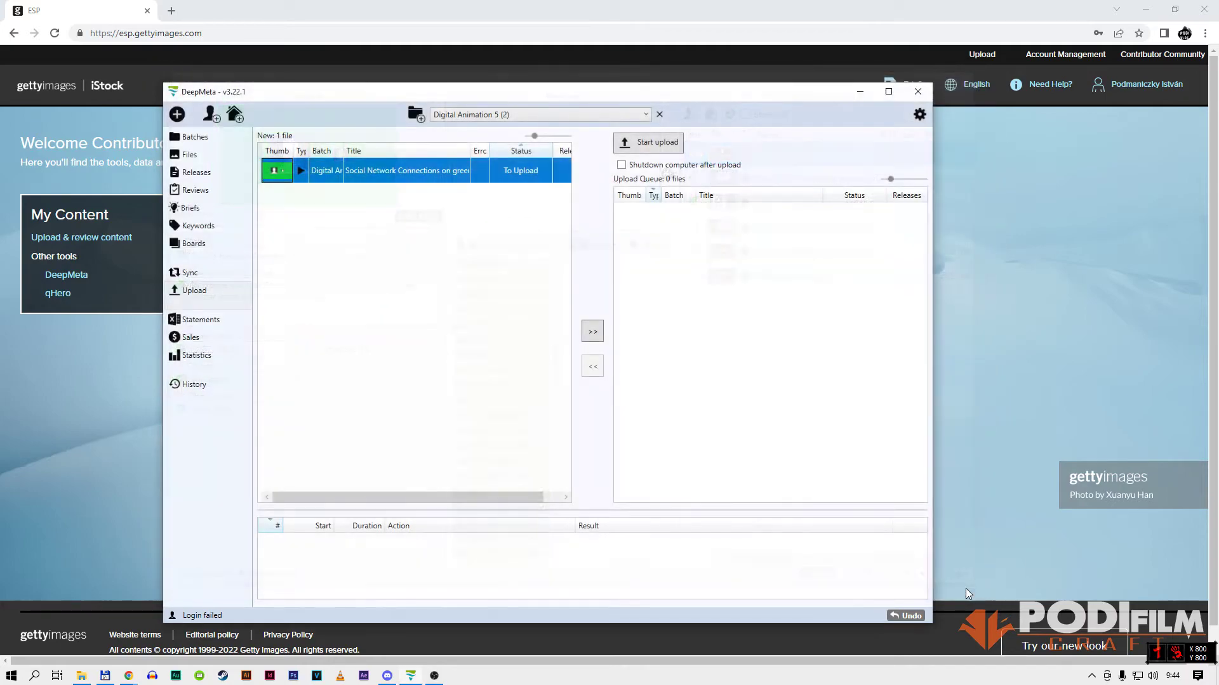
{"action": "left_click", "coordinate": [593, 334]}
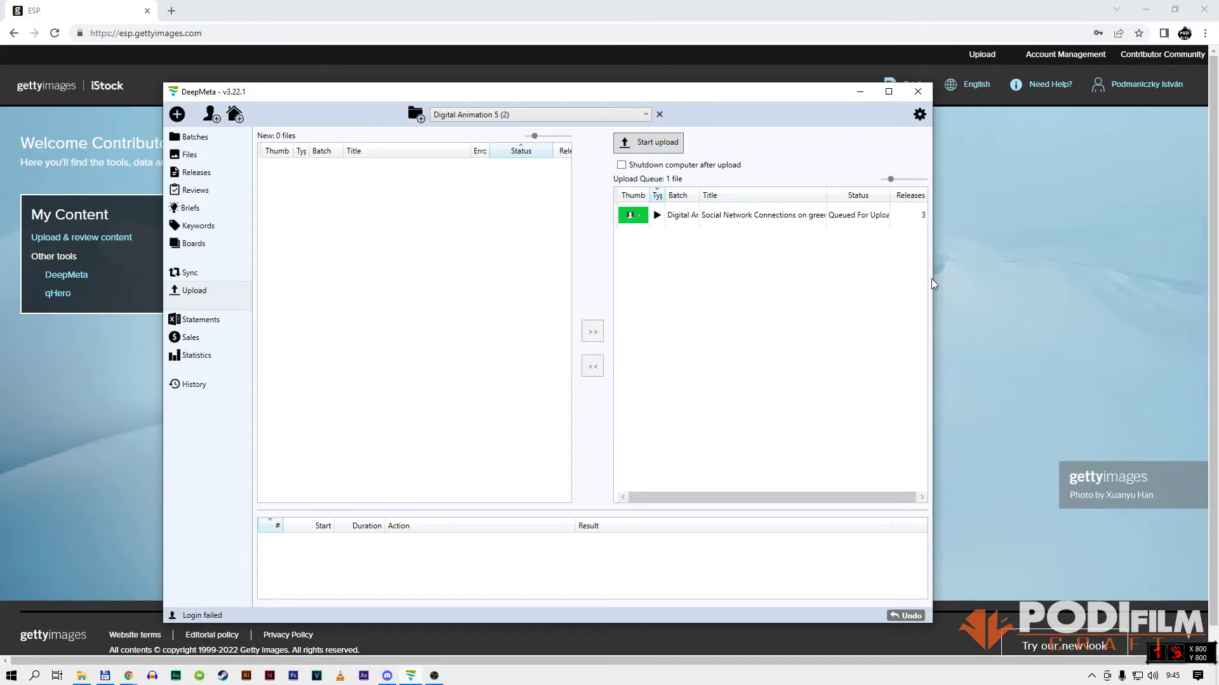
{"action": "left_click_drag", "start_coordinate": [933, 281], "coordinate": [1040, 281]}
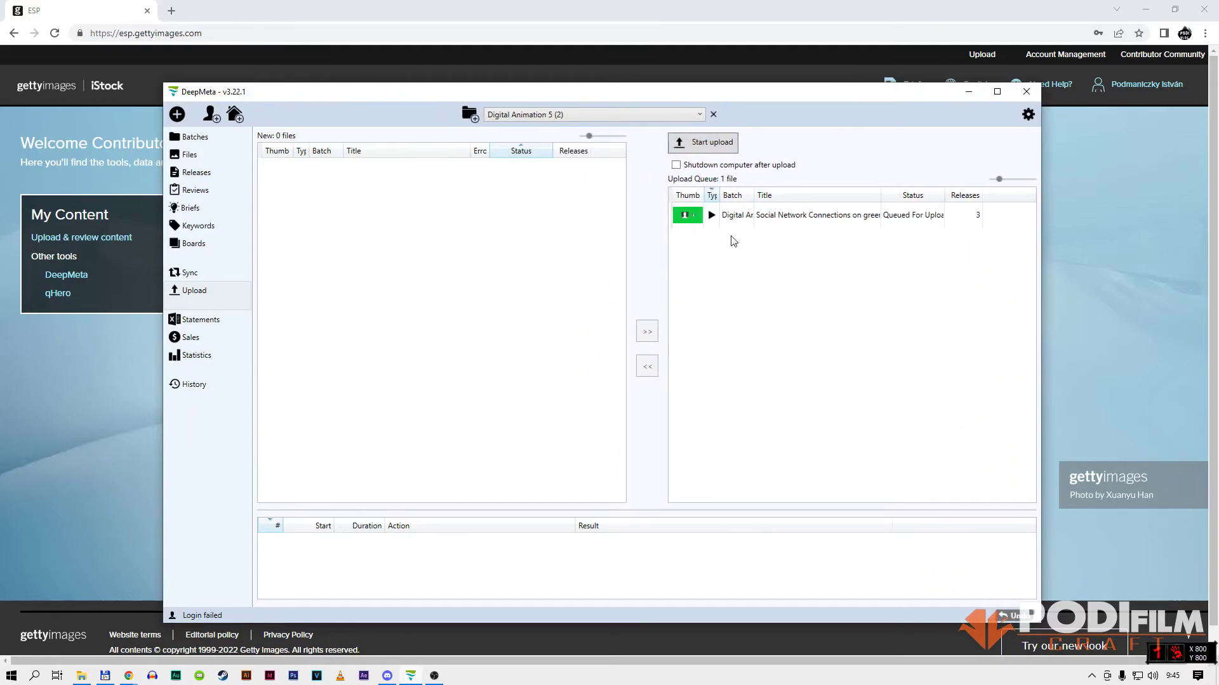
Step: Enlarge the queued video's thumbnail by increasing the row height and widening the Thumb column
{"action": "left_click", "coordinate": [744, 218]}
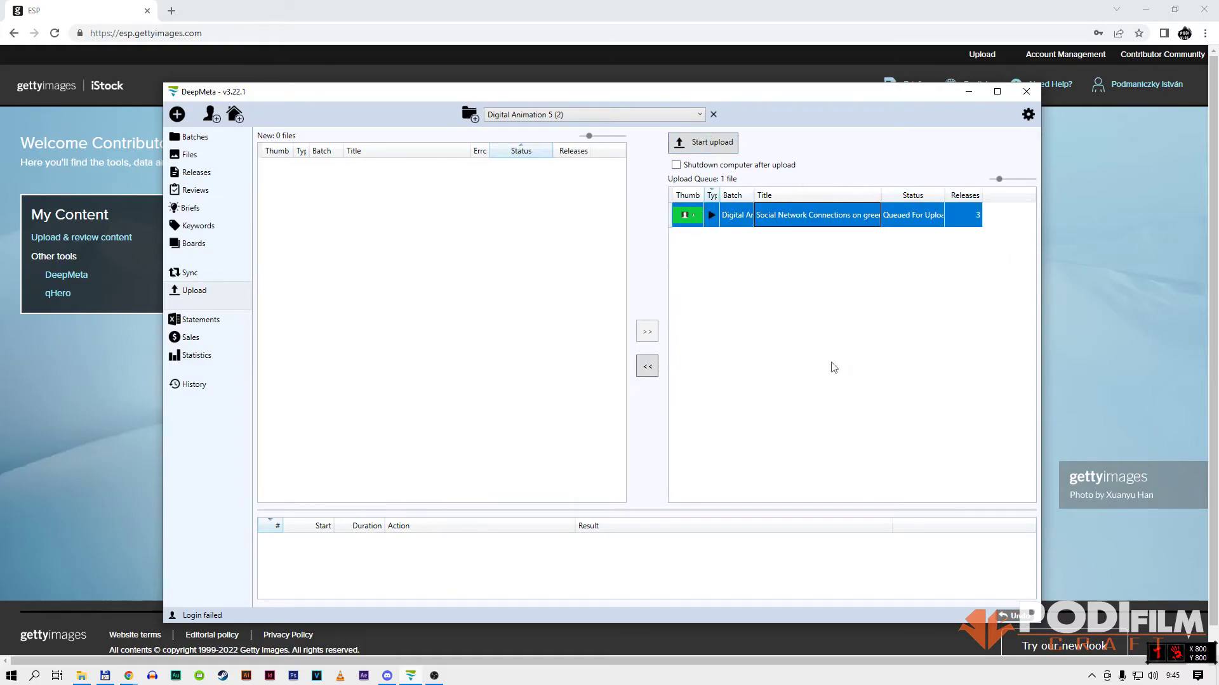
{"action": "mouse_move", "coordinate": [1000, 183]}
{"action": "left_mouse_down"}
{"action": "mouse_move", "coordinate": [1034, 183]}
{"action": "mouse_move", "coordinate": [992, 184]}
{"action": "mouse_move", "coordinate": [1018, 183]}
{"action": "left_mouse_up"}
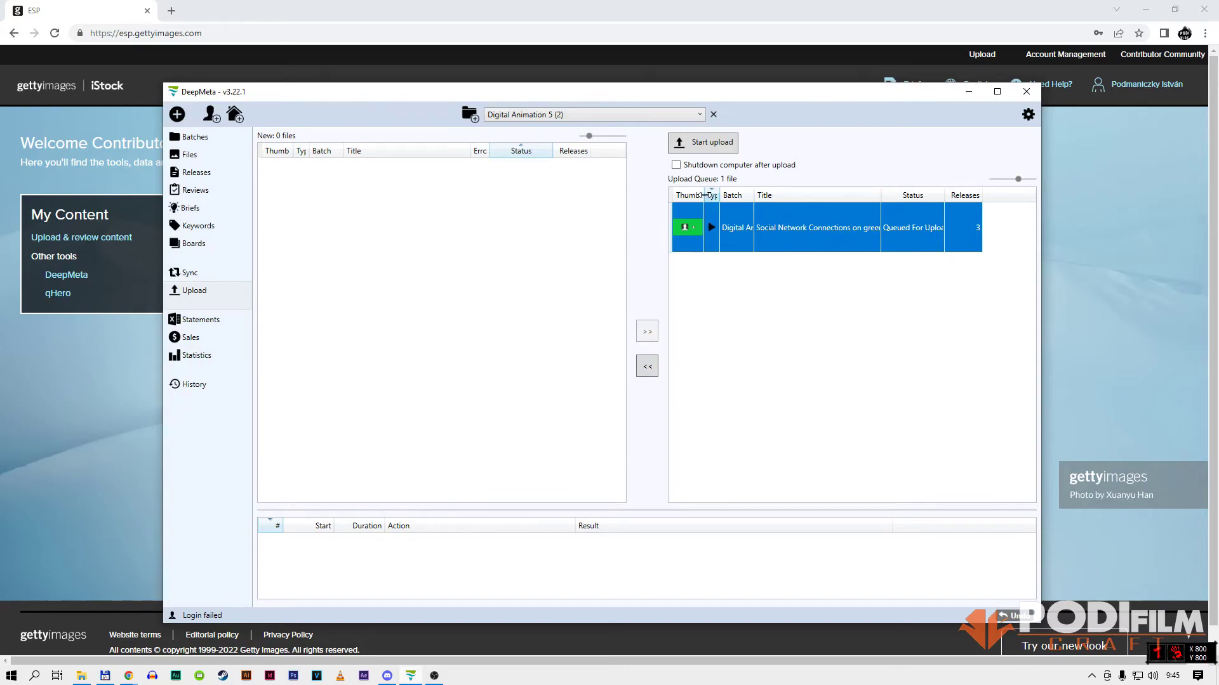
{"action": "left_click_drag", "start_coordinate": [703, 195], "coordinate": [731, 196]}
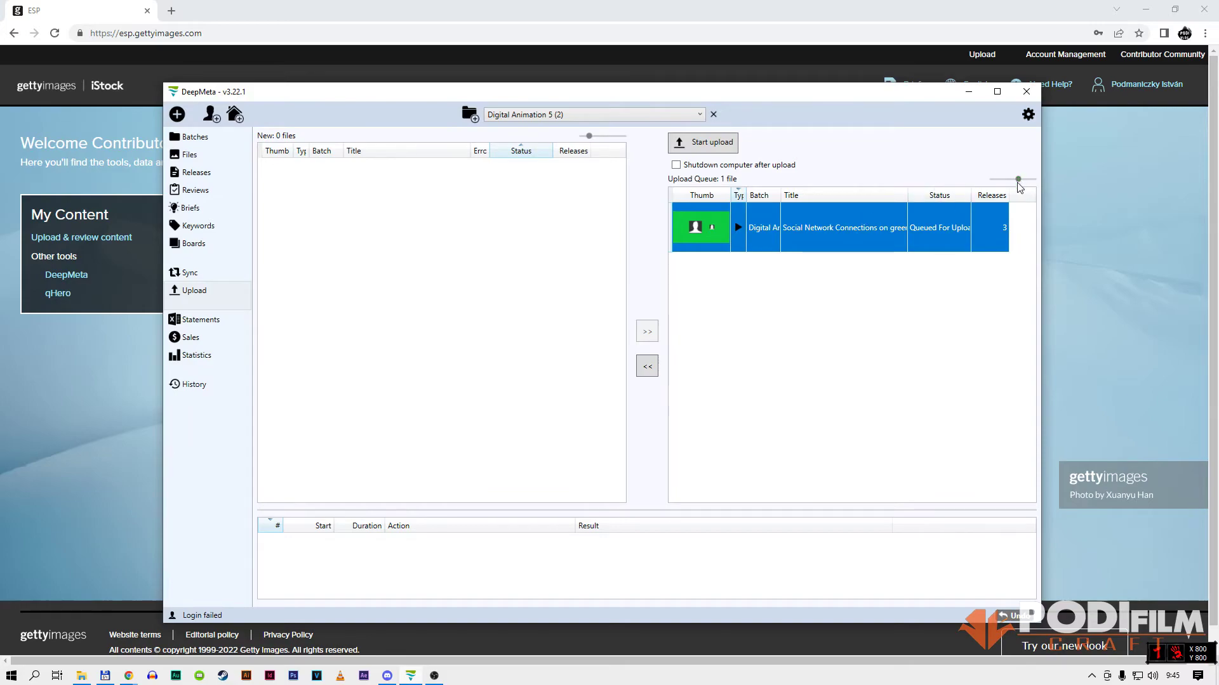
{"action": "left_click_drag", "start_coordinate": [1019, 183], "coordinate": [1019, 183]}
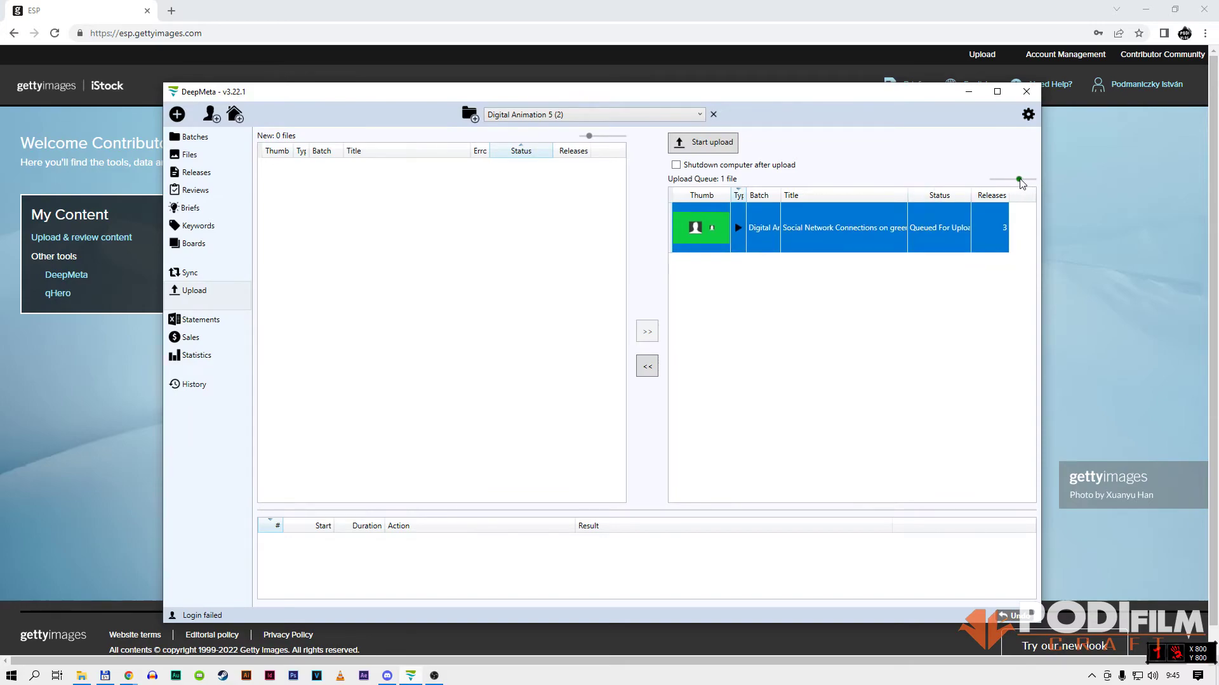
Step: Start uploading the queued Social Network Connections video
{"action": "left_click", "coordinate": [711, 150]}
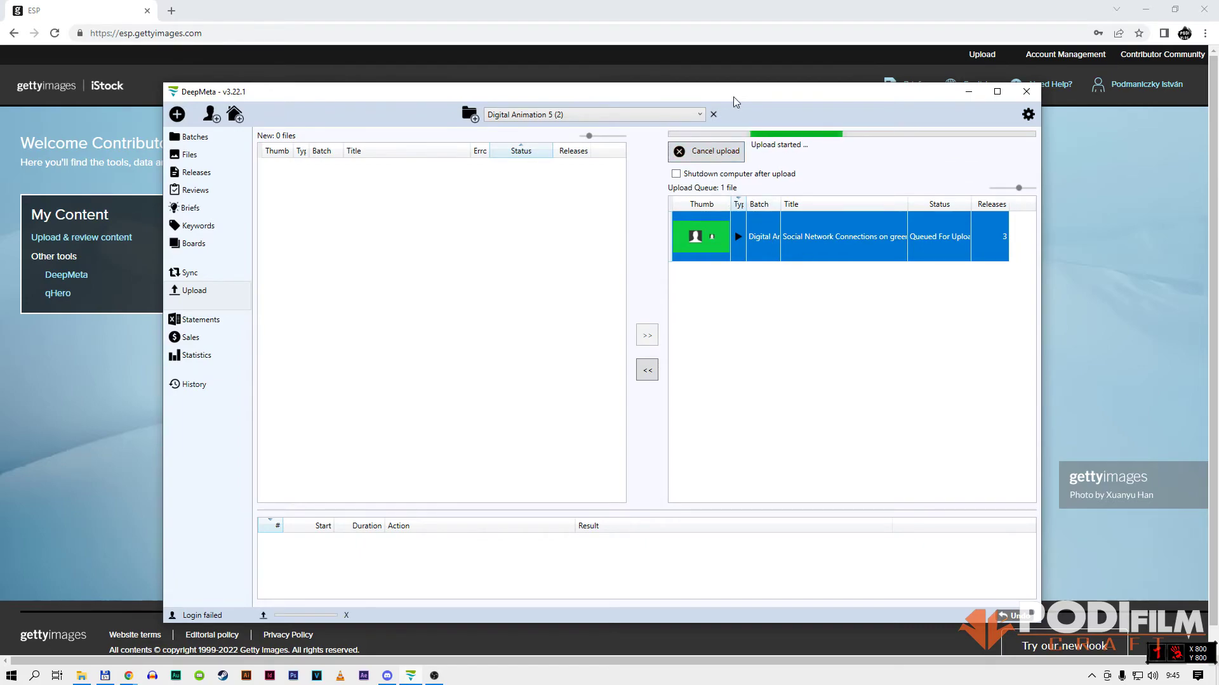
{"action": "left_click_drag", "start_coordinate": [735, 97], "coordinate": [746, 69]}
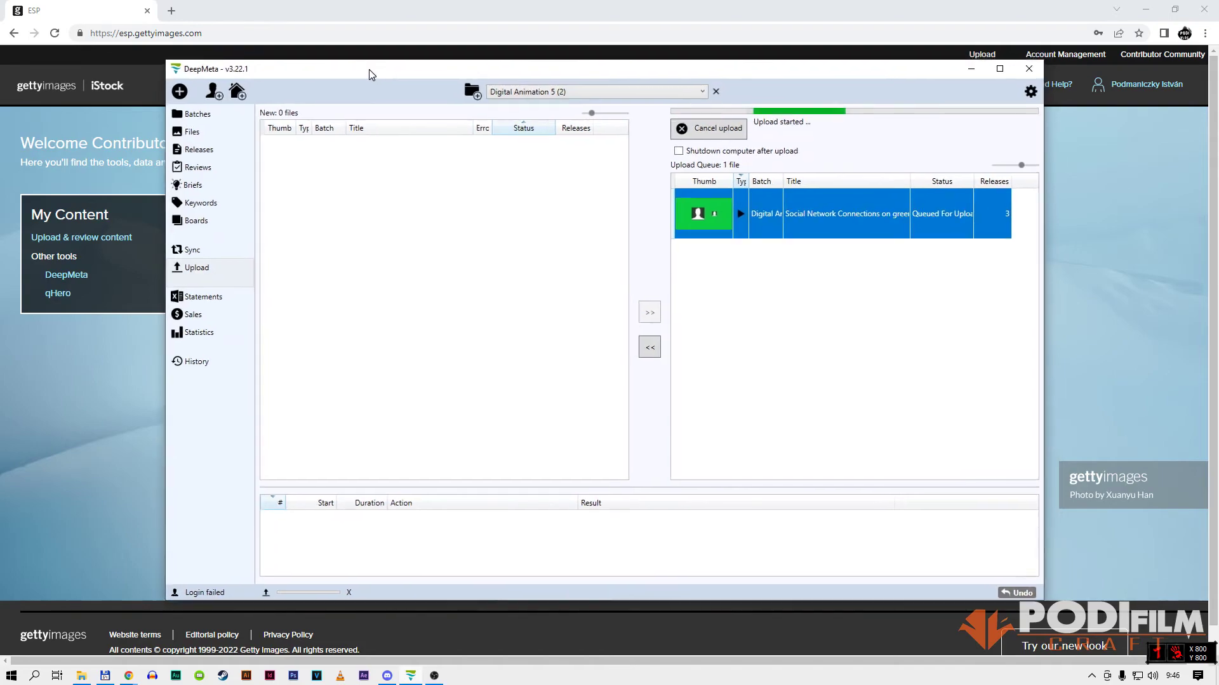
{"action": "left_click_drag", "start_coordinate": [377, 64], "coordinate": [367, 73]}
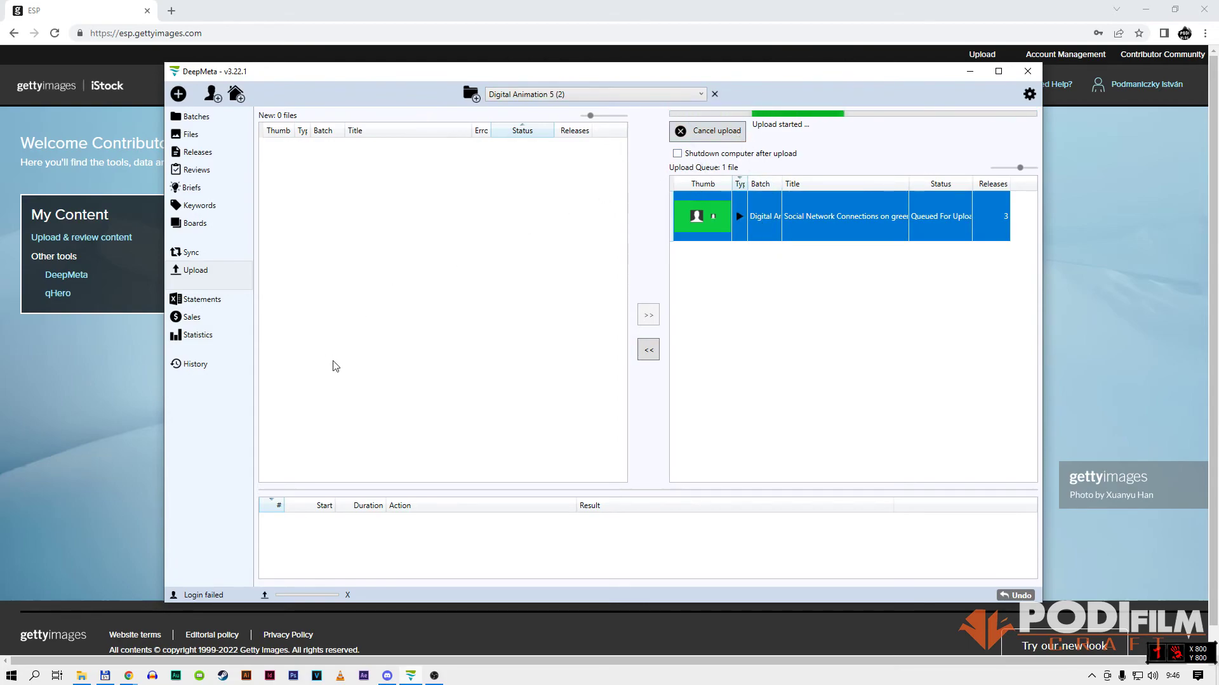
{"action": "left_click", "coordinate": [98, 398]}
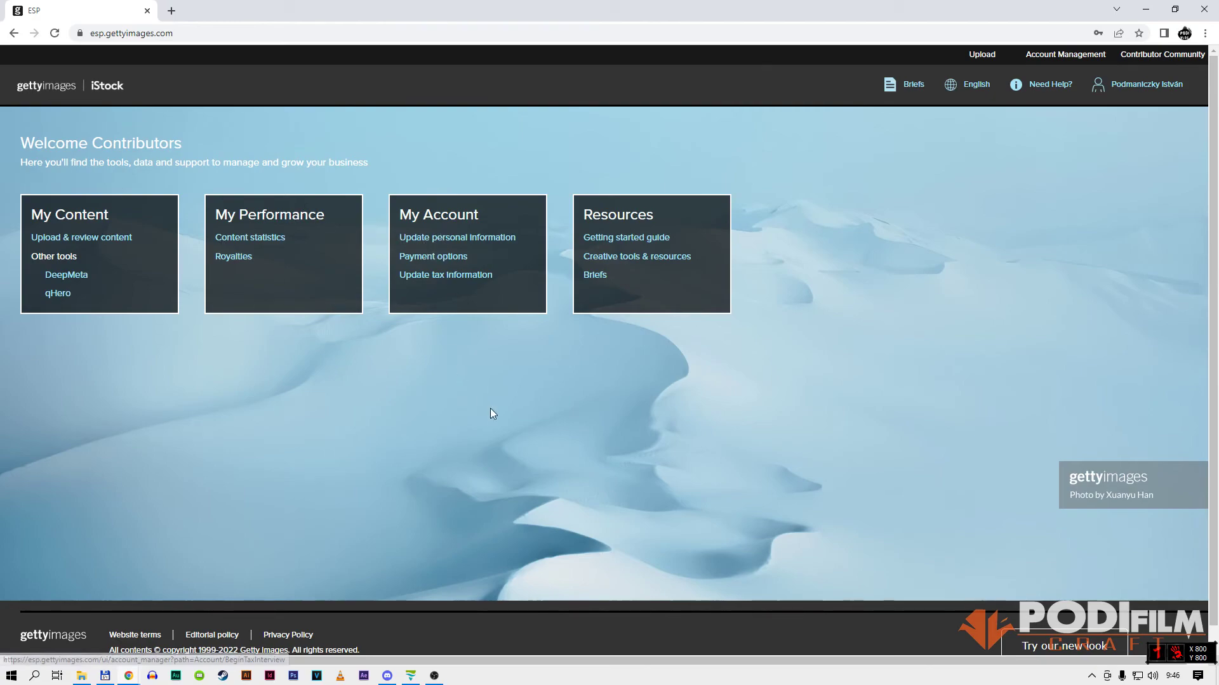
{"action": "left_click", "coordinate": [410, 677]}
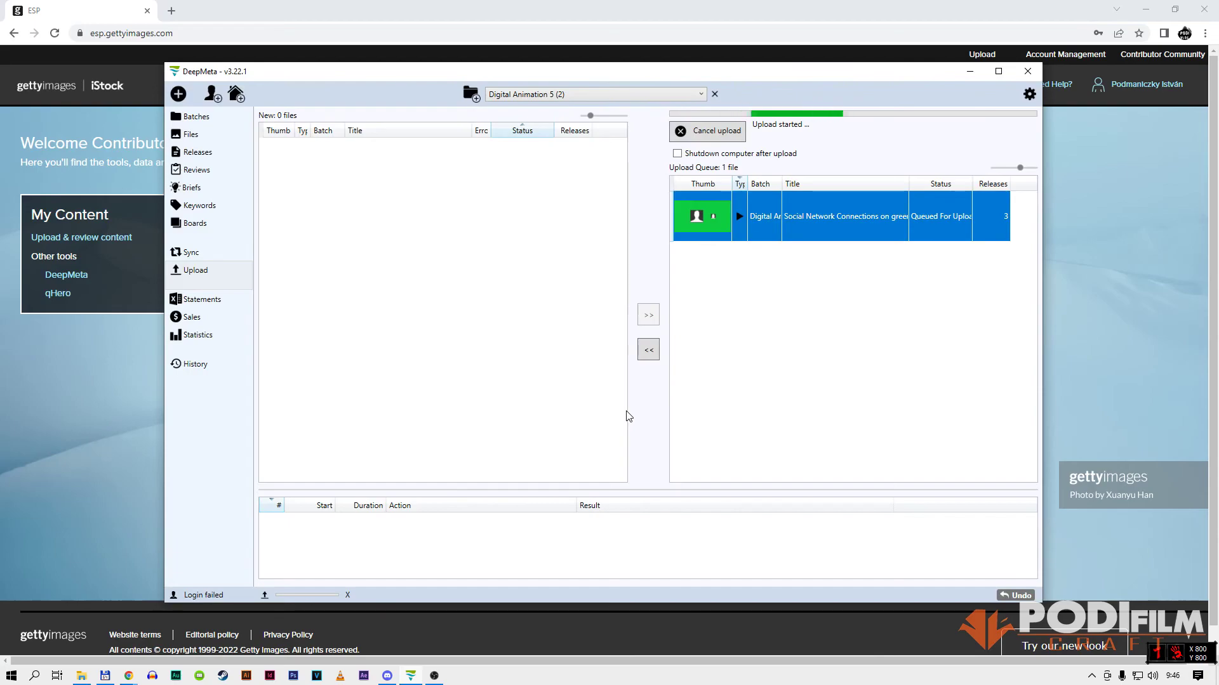